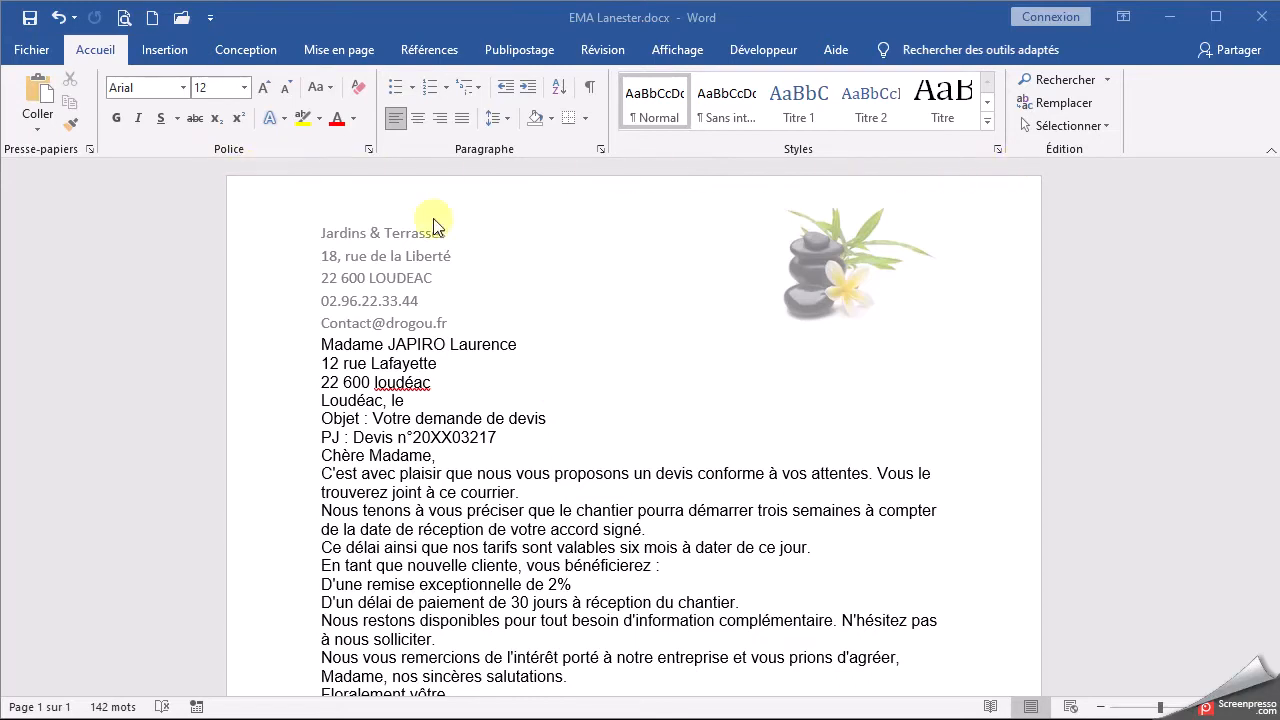
Display the ruler and show the formatting marks in the letter
{"action": "left_click", "coordinate": [680, 52]}
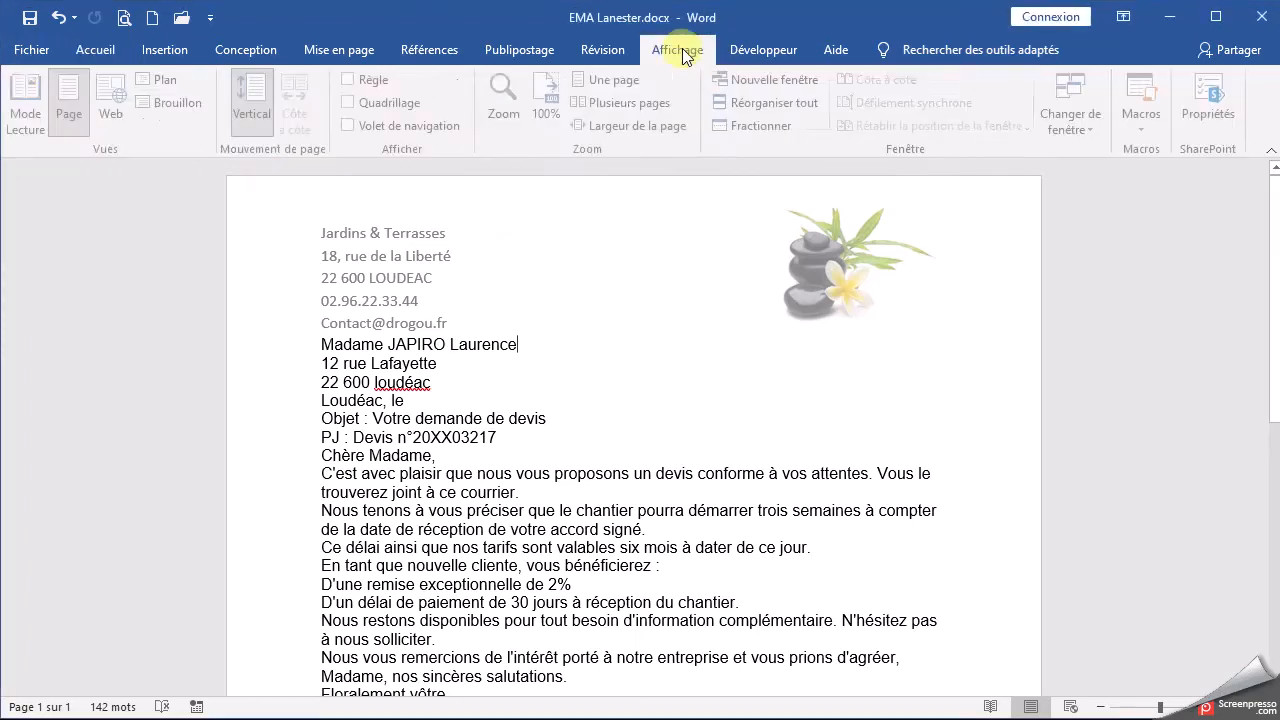
{"action": "left_click", "coordinate": [353, 80]}
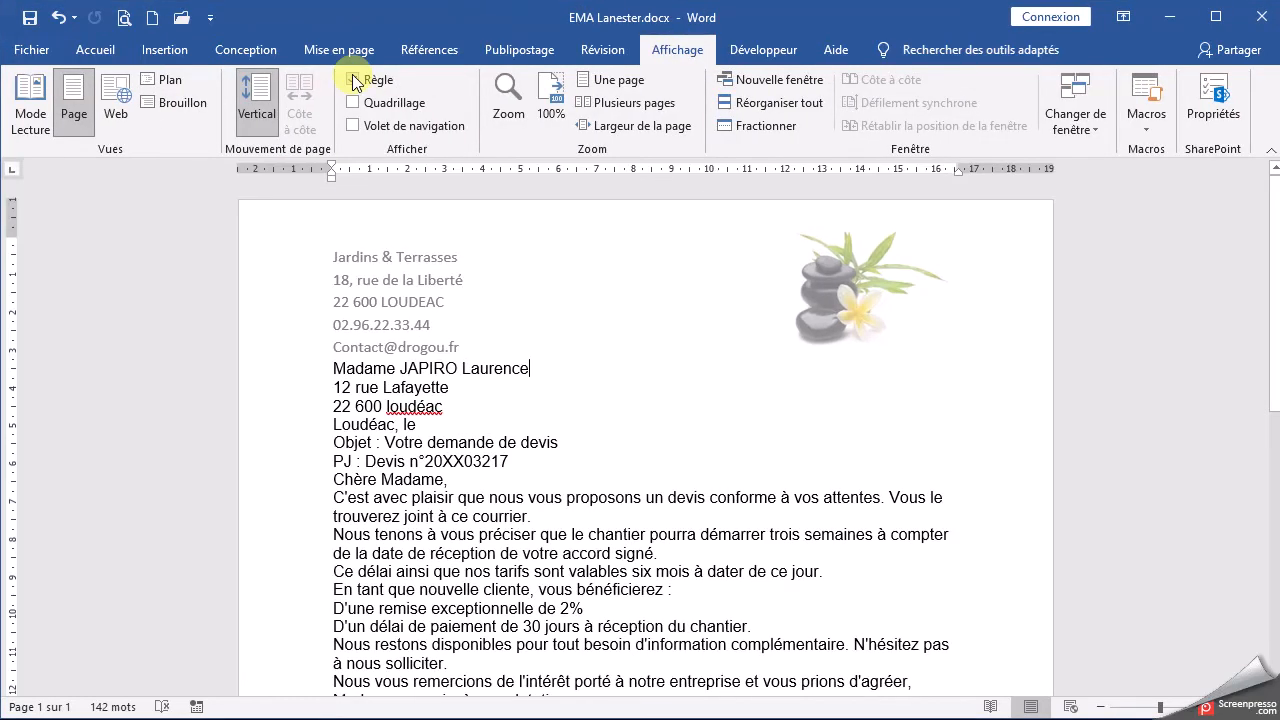
{"action": "left_click", "coordinate": [98, 49]}
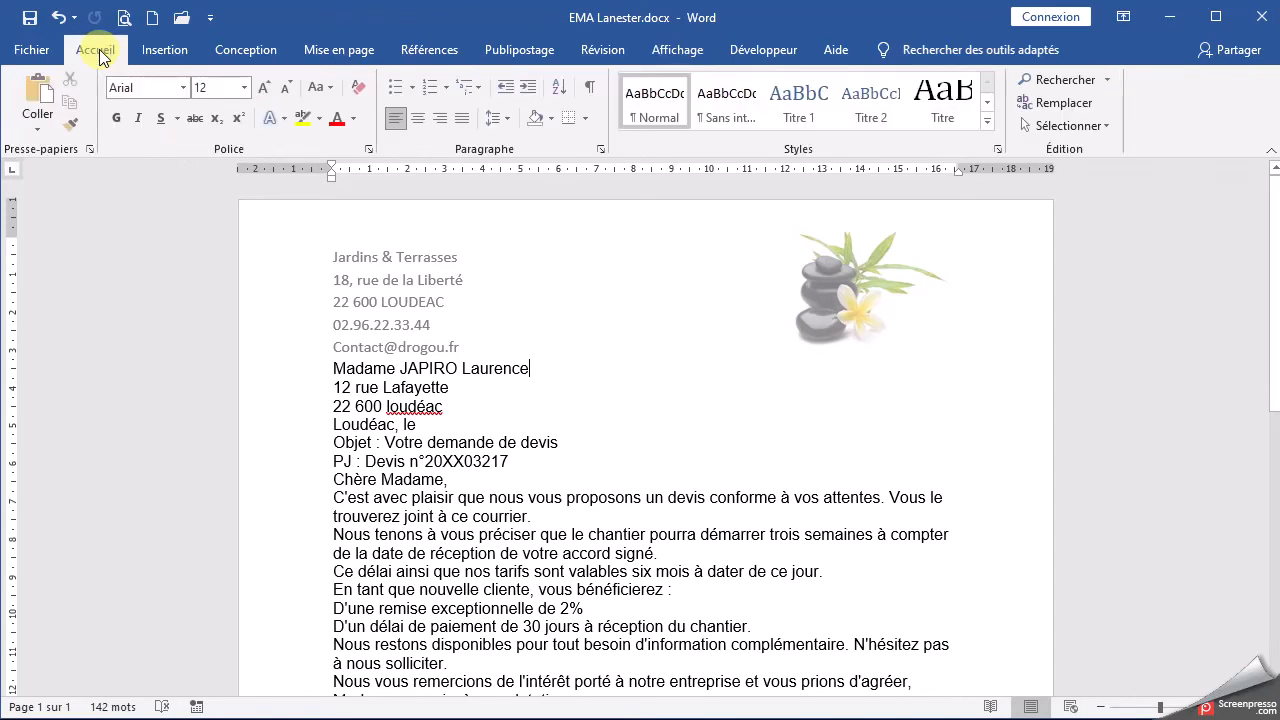
{"action": "left_click", "coordinate": [593, 88]}
{"action": "left_click", "coordinate": [593, 88]}
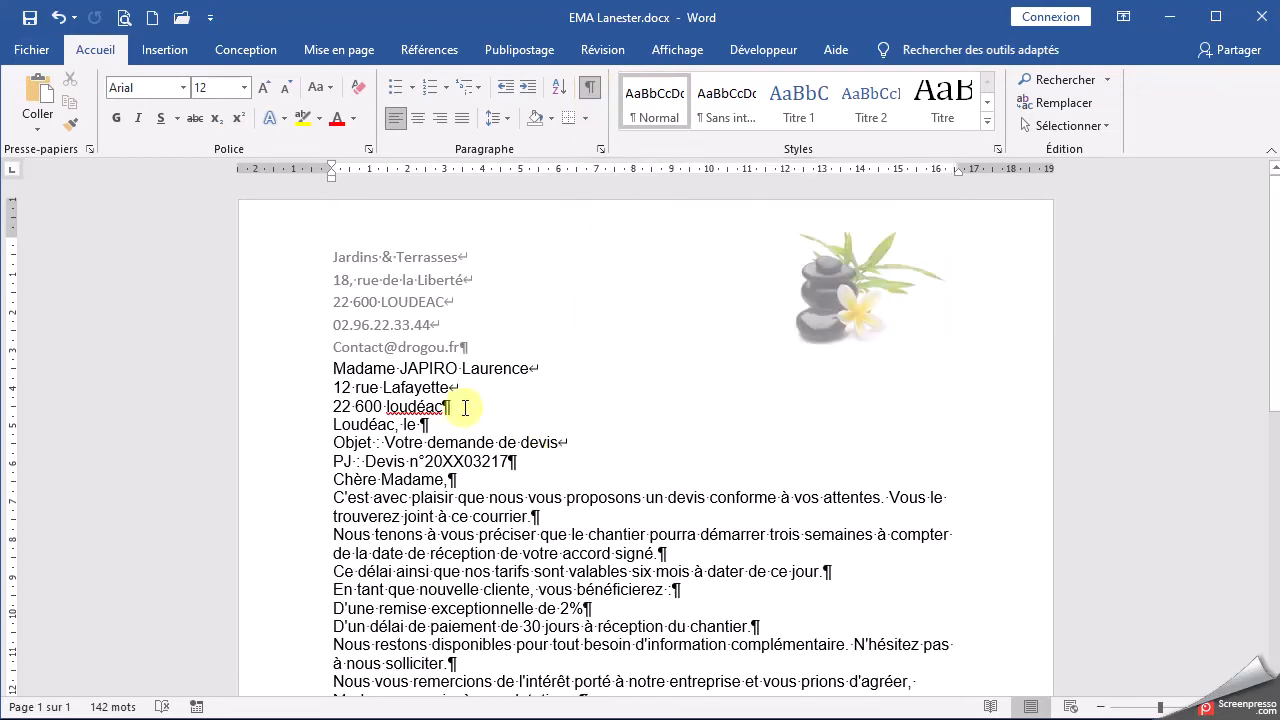
Examine the paragraph marks and line breaks throughout the letter
{"action": "left_click", "coordinate": [523, 461]}
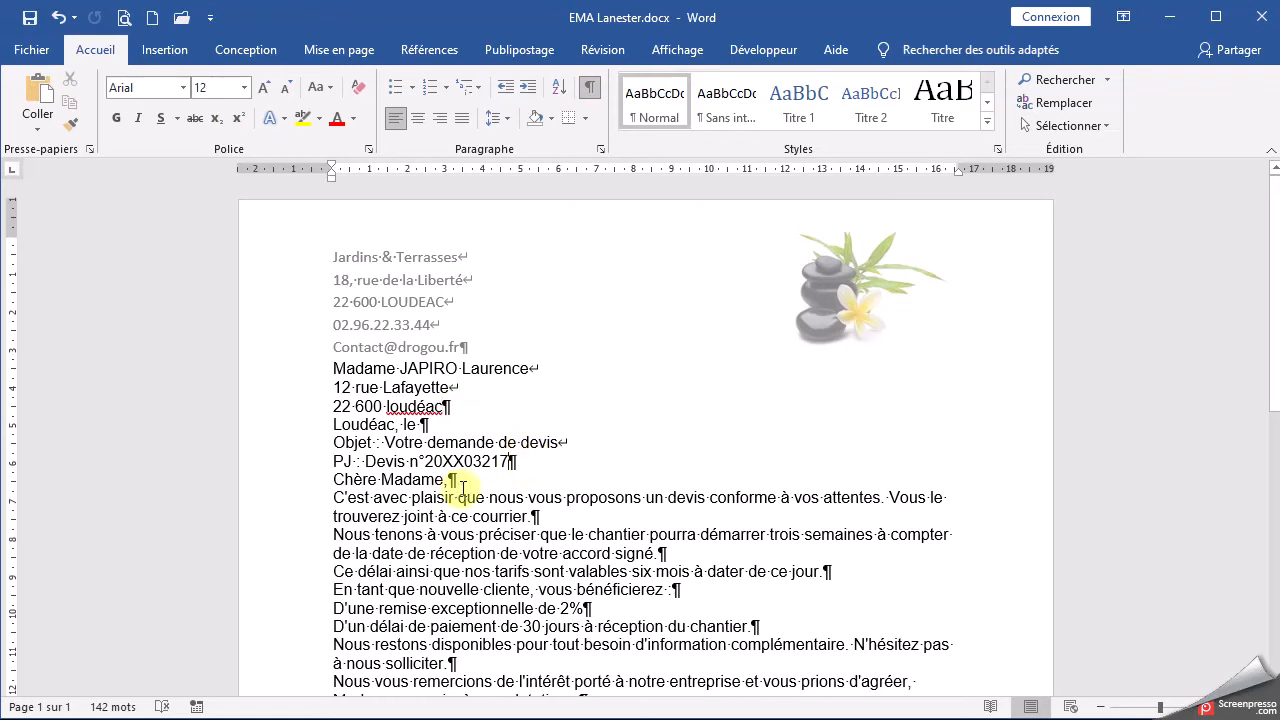
{"action": "left_click", "coordinate": [549, 520]}
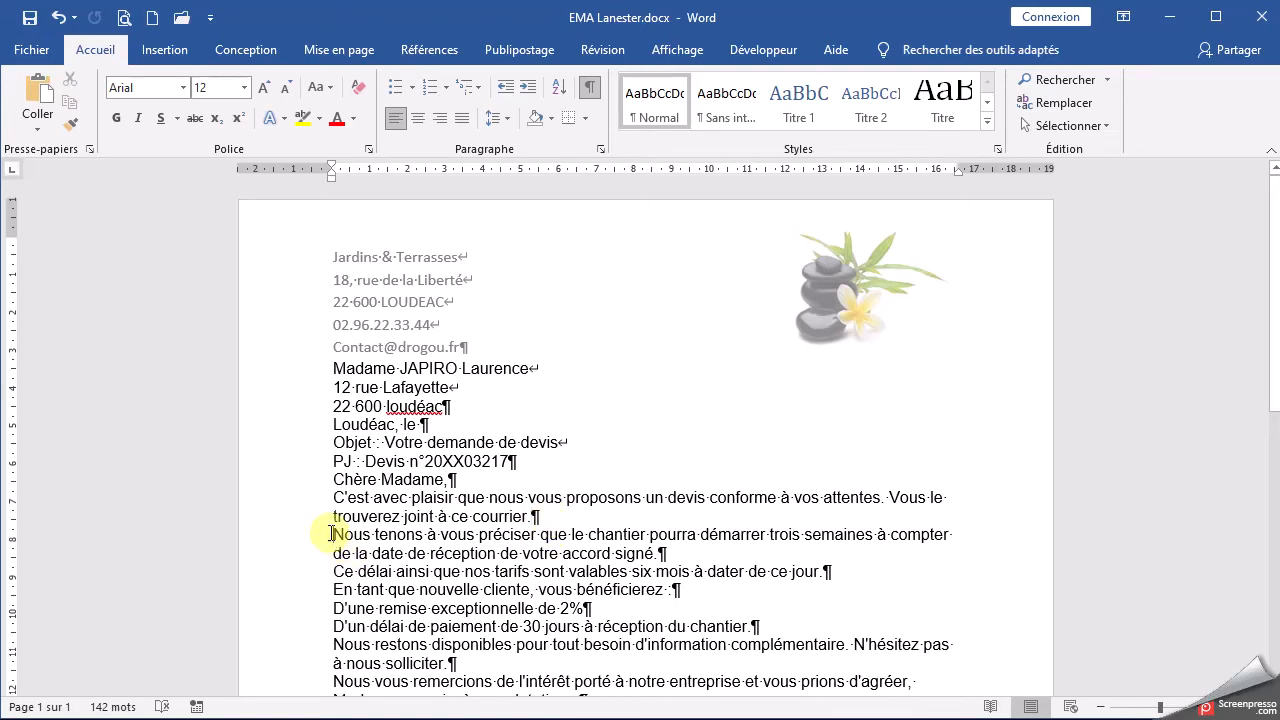
{"action": "scroll", "coordinate": [790, 455], "scroll_direction": "down", "scroll_amount": 5}
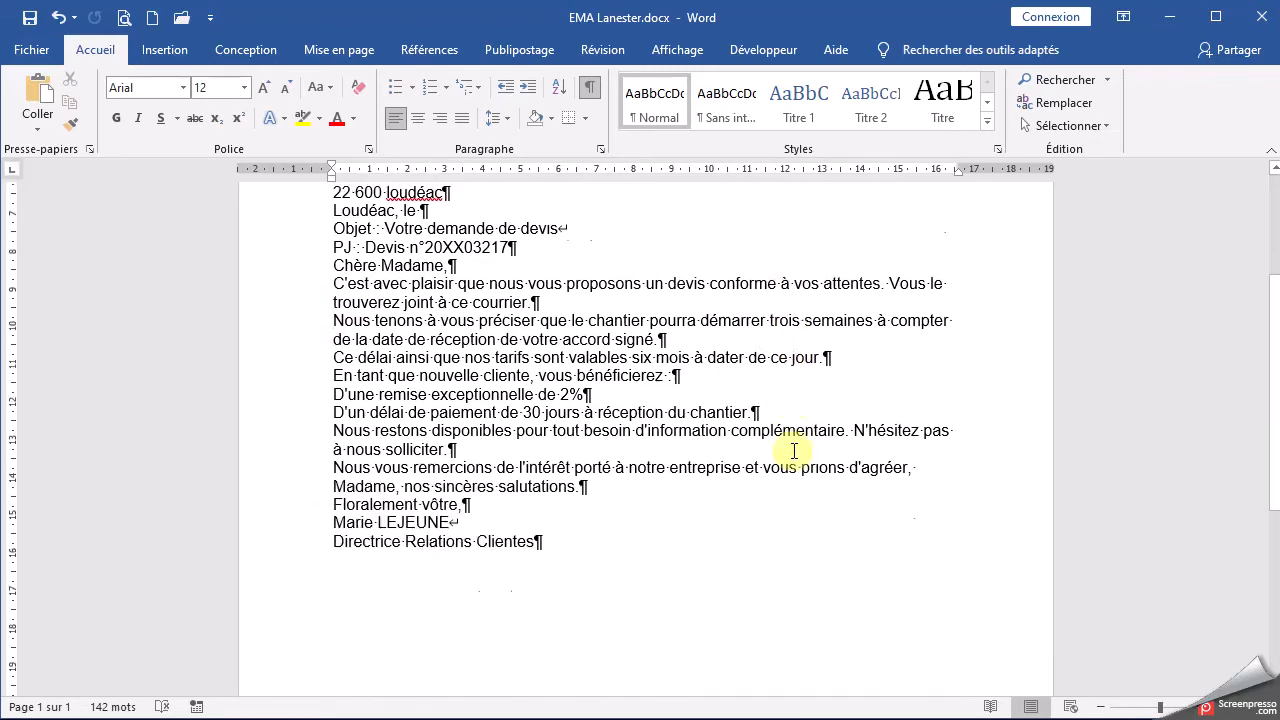
{"action": "scroll", "coordinate": [793, 451], "scroll_direction": "up", "scroll_amount": 5}
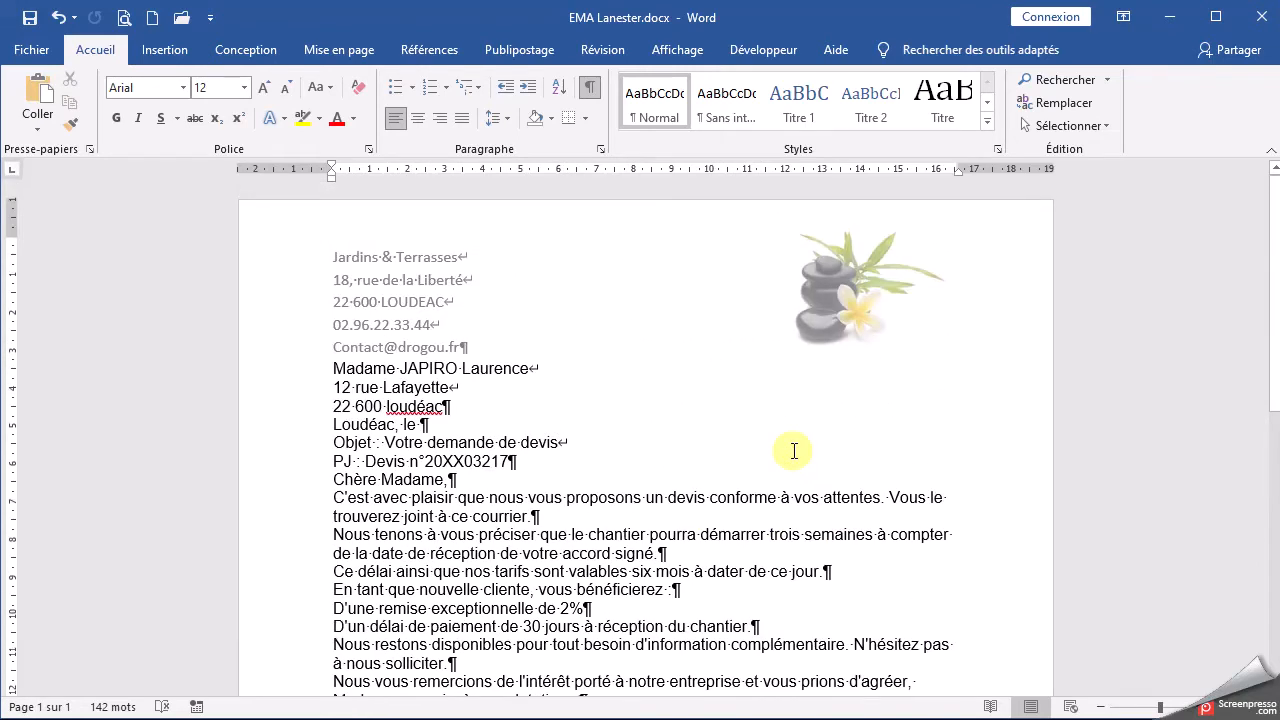
{"action": "scroll", "coordinate": [794, 451], "scroll_direction": "down", "scroll_amount": 2}
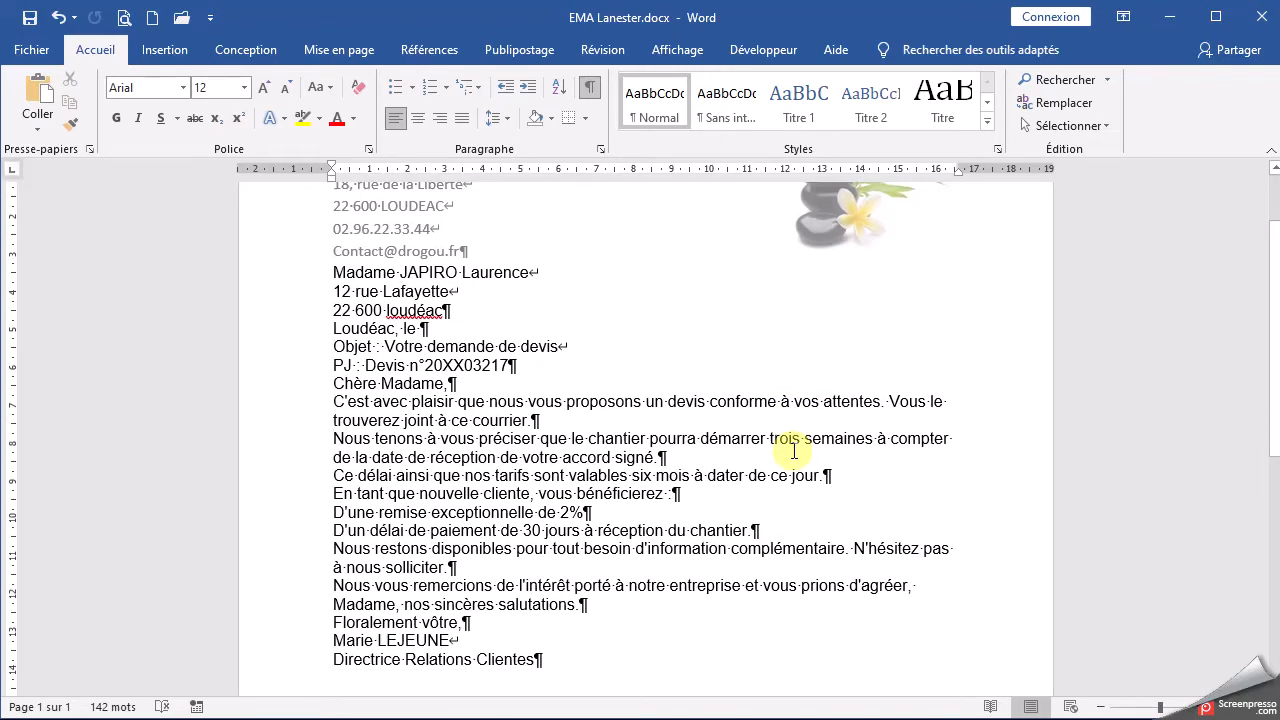
{"action": "scroll", "coordinate": [794, 451], "scroll_direction": "up", "scroll_amount": 2}
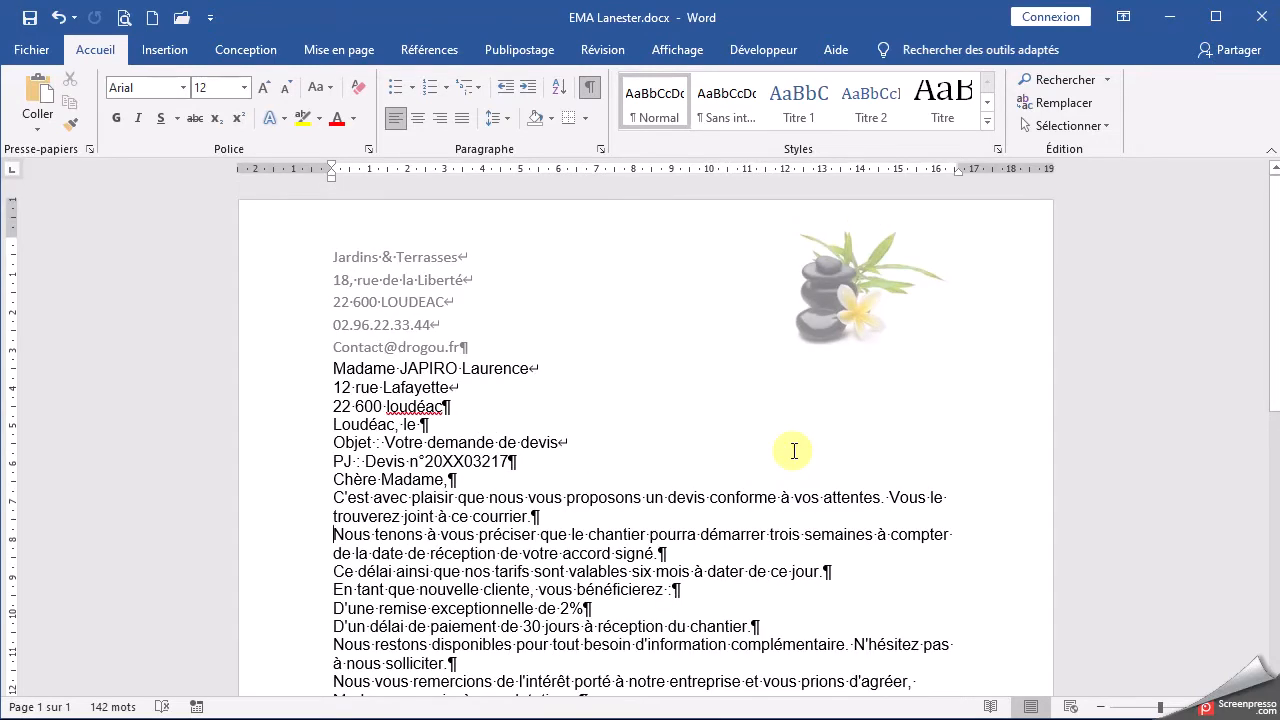
Set the left indent of the recipient's name and address block to about 8.5 cm
{"action": "scroll", "coordinate": [794, 451], "scroll_direction": "down", "scroll_amount": 2}
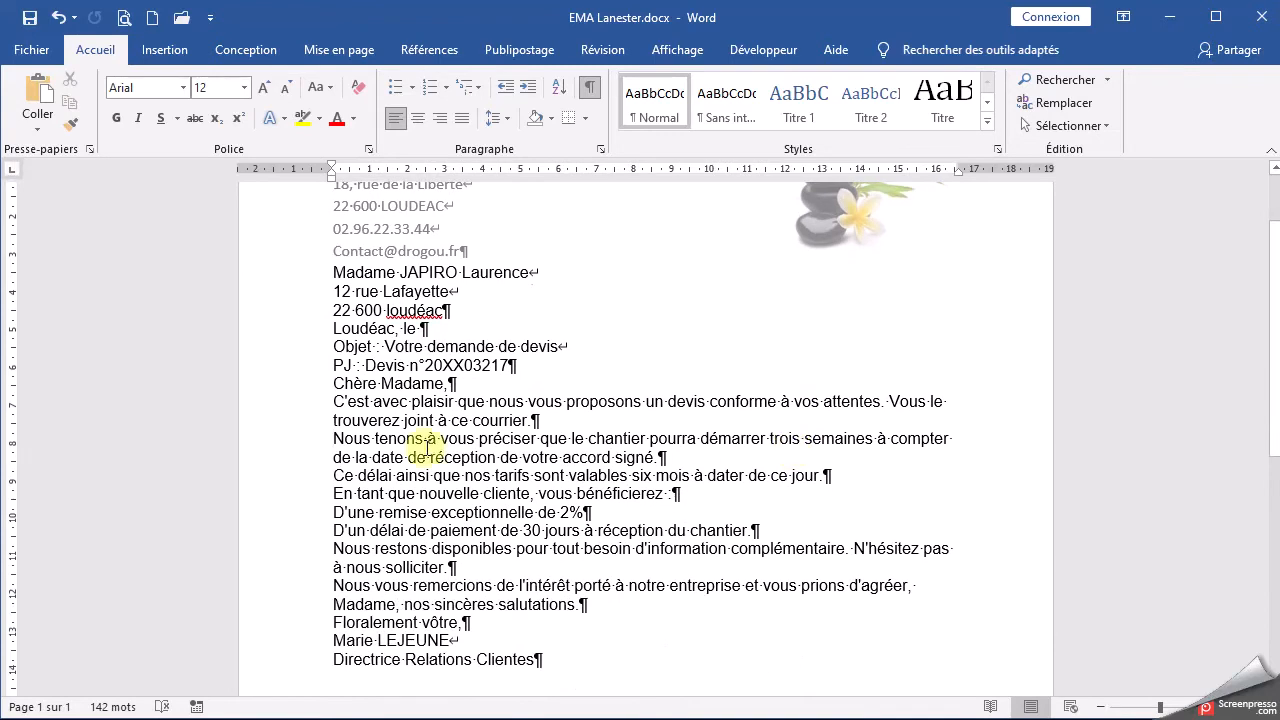
{"action": "left_click_drag", "start_coordinate": [330, 273], "coordinate": [468, 310]}
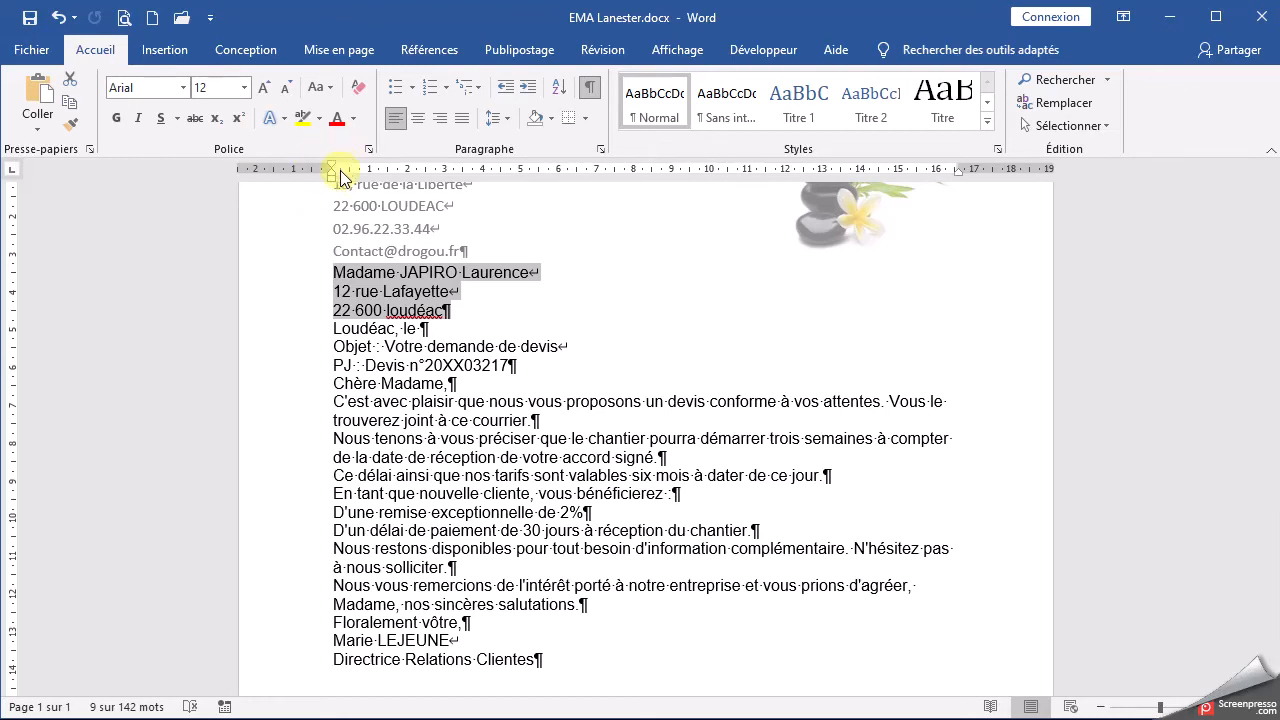
{"action": "left_click_drag", "start_coordinate": [333, 181], "coordinate": [652, 190]}
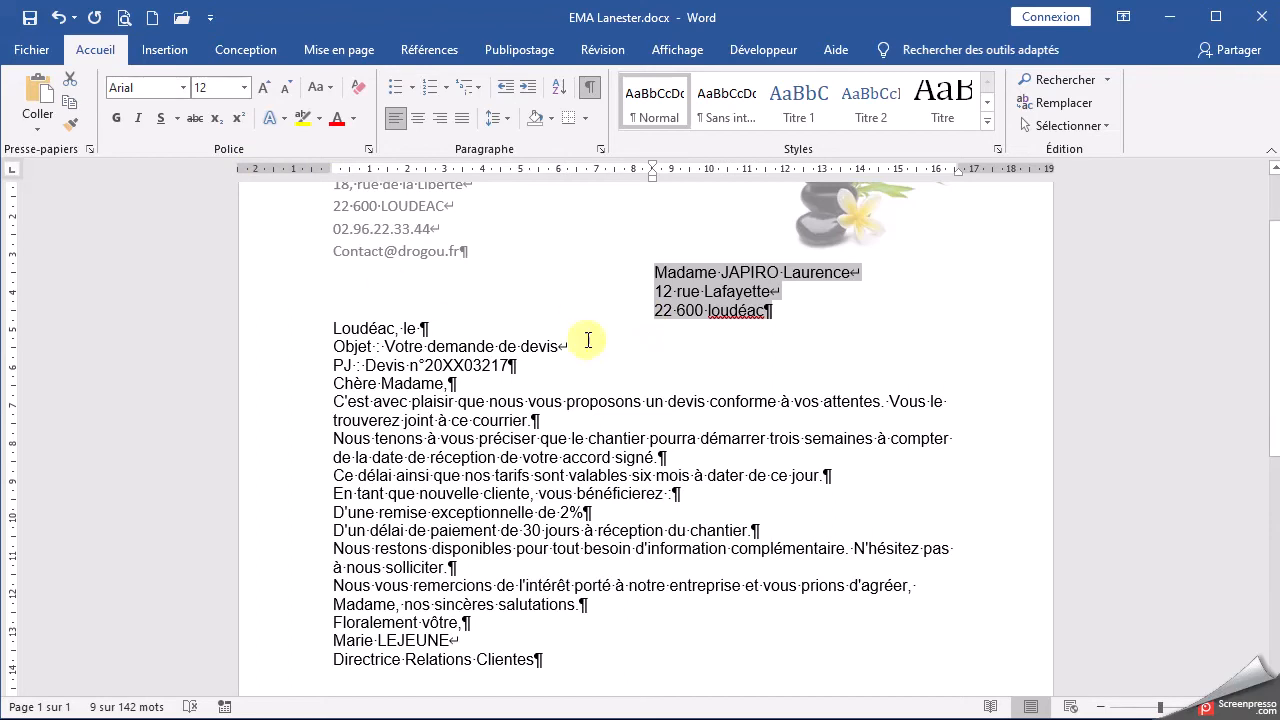
Repeat the recipient block's left indent on the place-and-date line and on the signature block with the sender's name and job title
{"action": "left_click", "coordinate": [260, 334]}
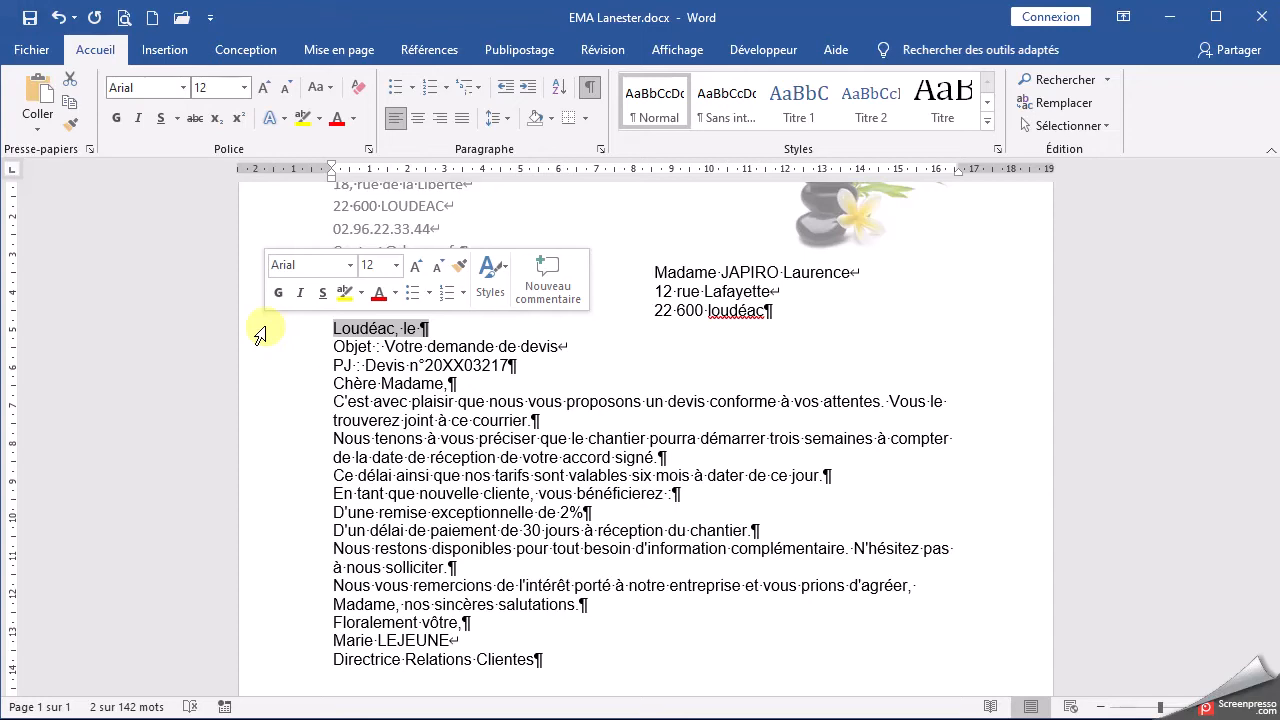
{"action": "key", "text": "F4"}
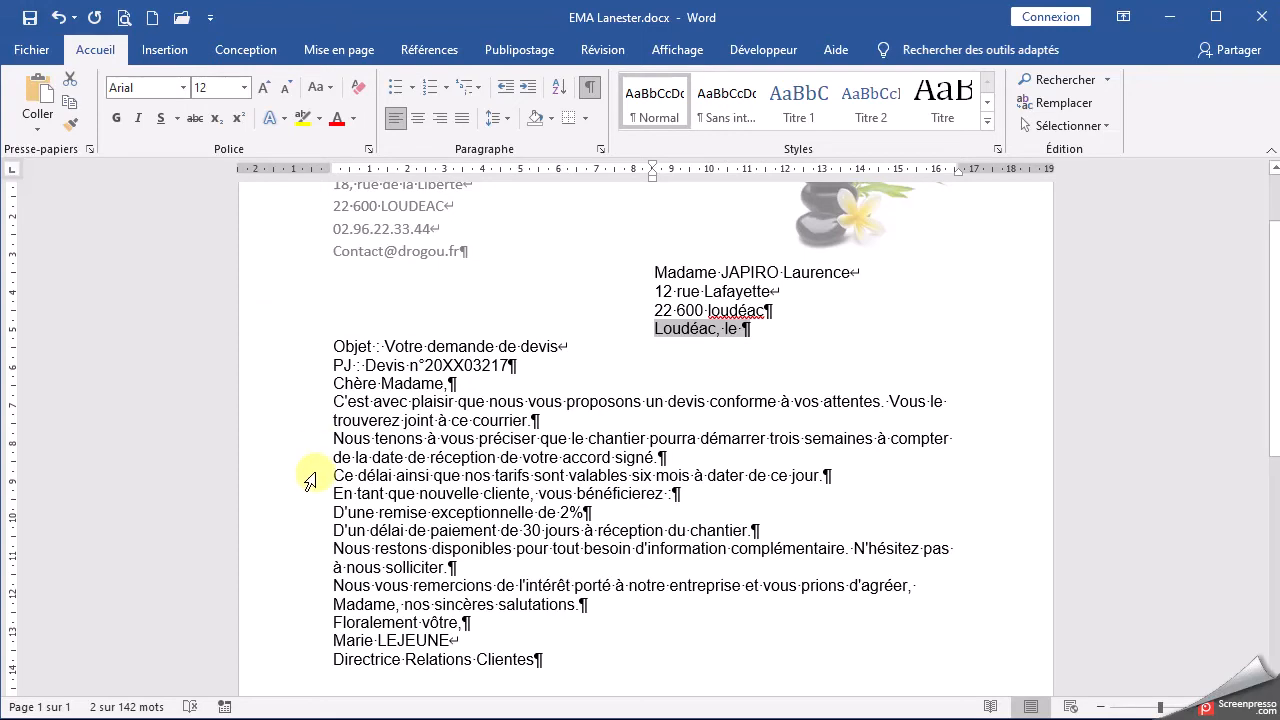
{"action": "scroll", "coordinate": [305, 478], "scroll_direction": "down", "scroll_amount": 3}
{"action": "left_click", "coordinate": [294, 502]}
{"action": "left_click_drag", "start_coordinate": [294, 502], "coordinate": [366, 523]}
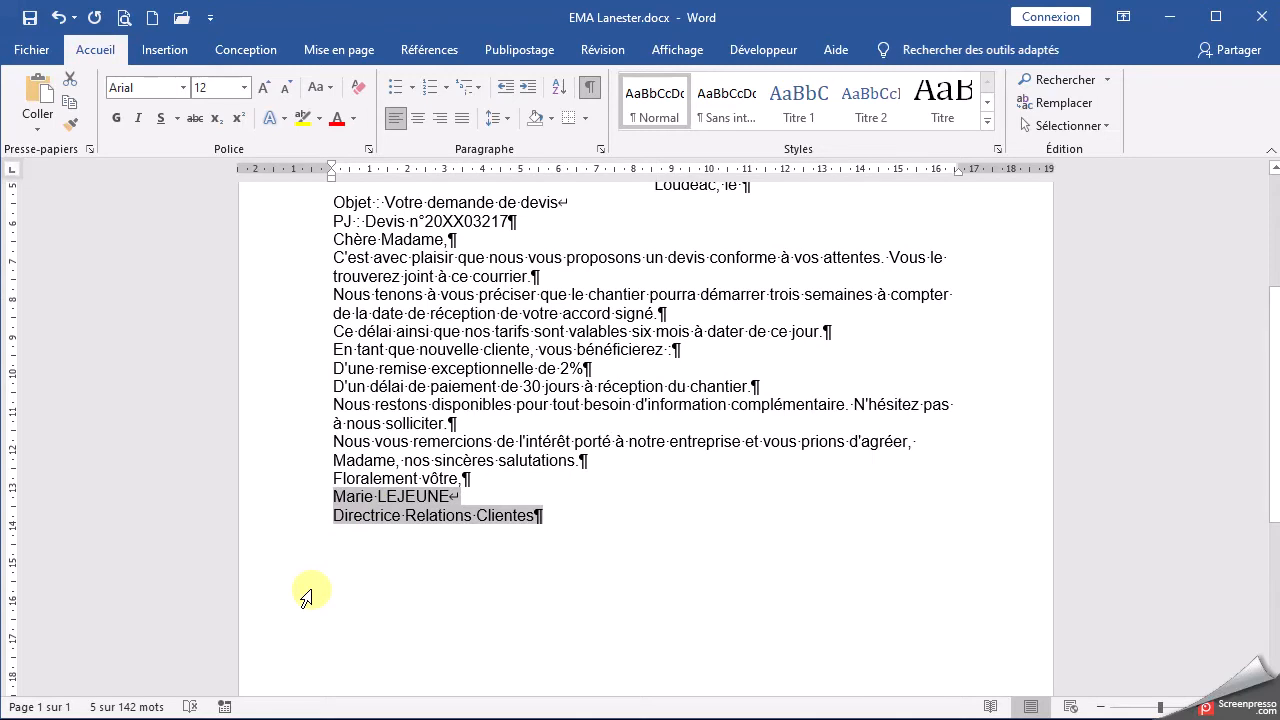
{"action": "key", "text": "F4"}
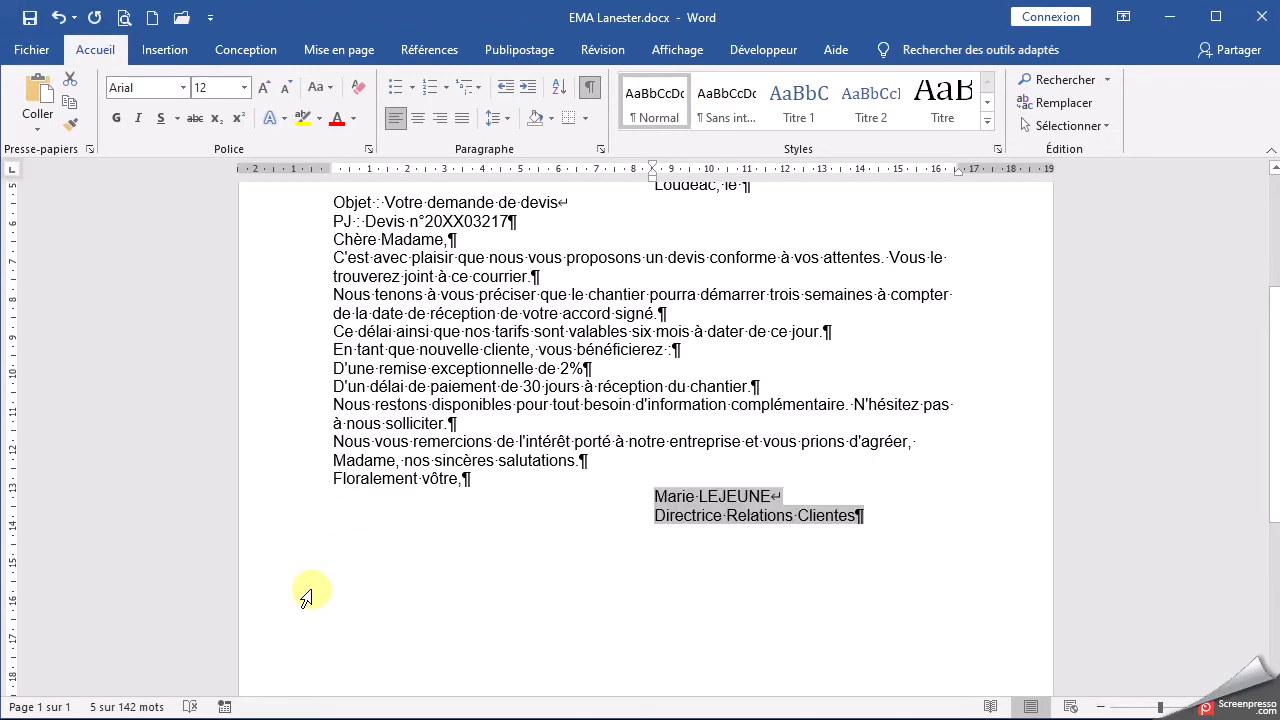
Change the town name in the recipient's address to all uppercase
{"action": "scroll", "coordinate": [306, 597], "scroll_direction": "up", "scroll_amount": 5}
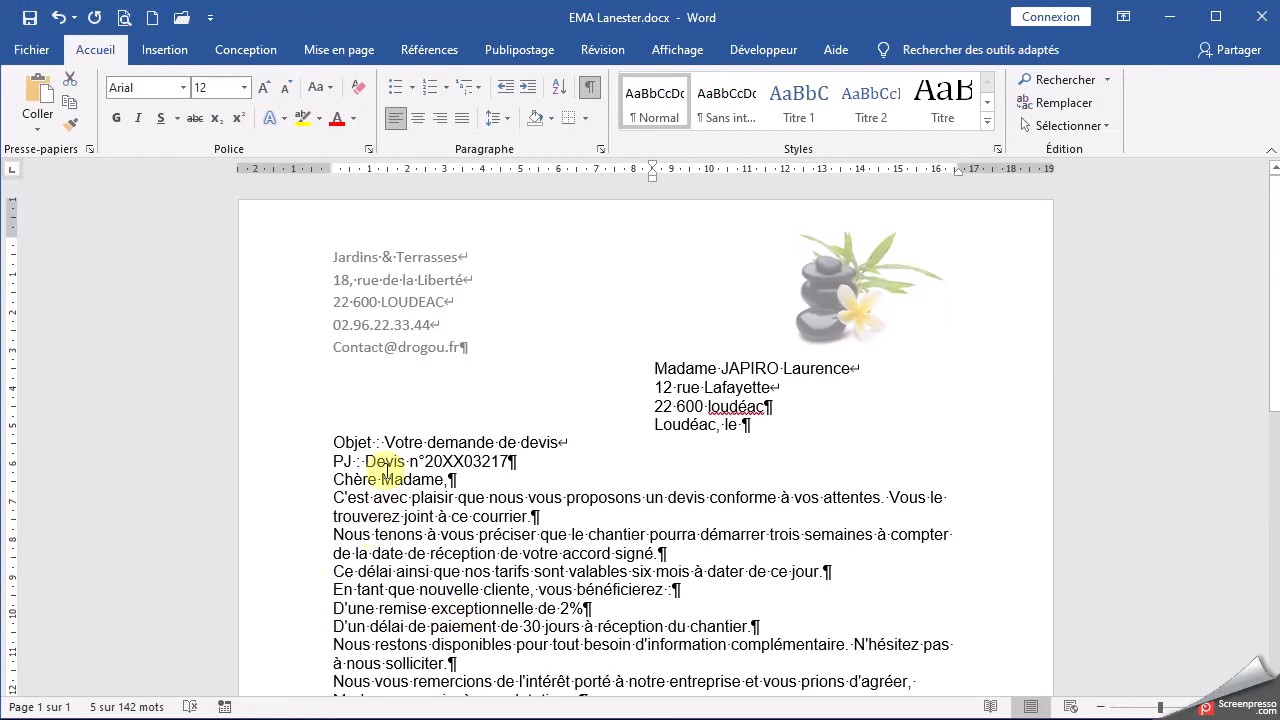
{"action": "scroll", "coordinate": [386, 468], "scroll_direction": "down", "scroll_amount": 2}
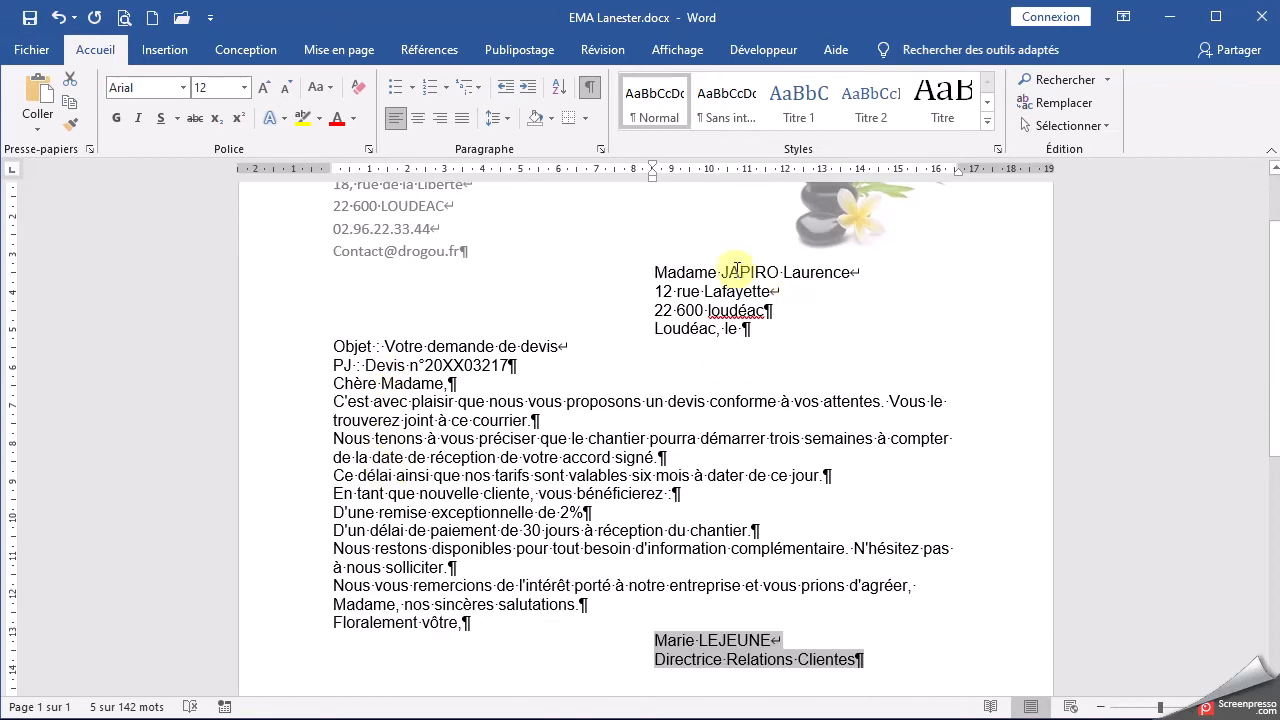
{"action": "left_click", "coordinate": [700, 312]}
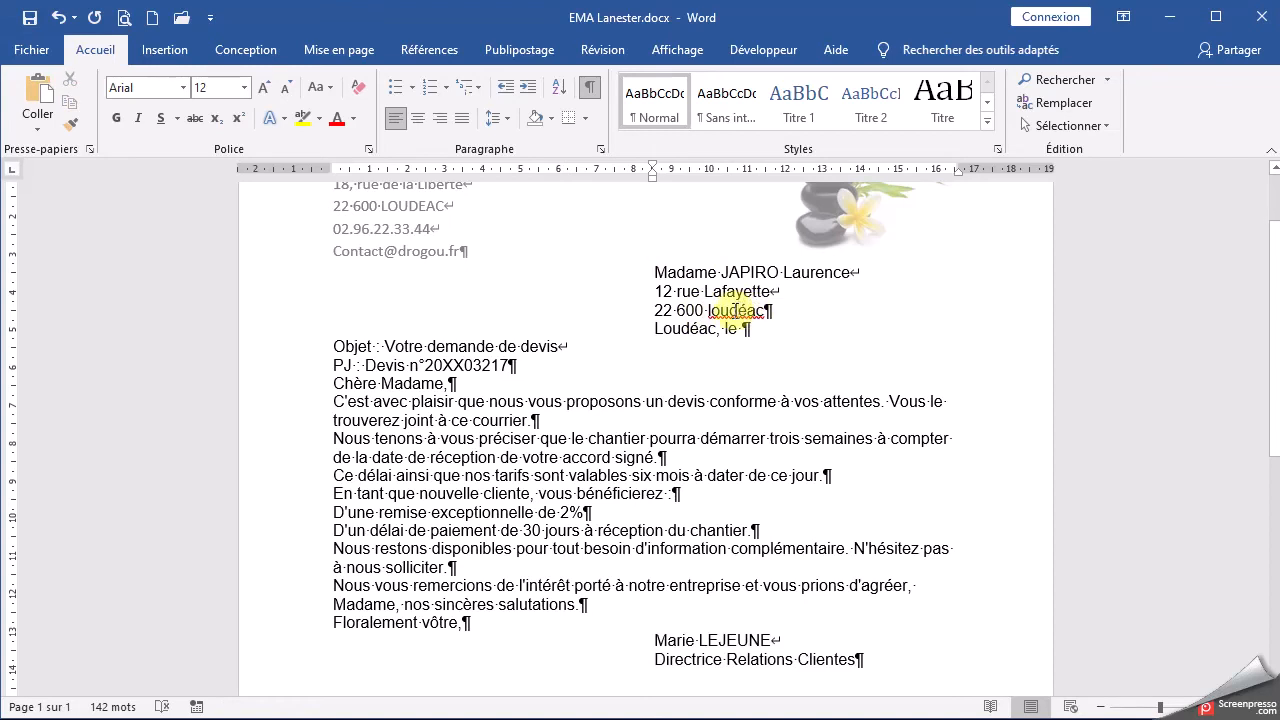
{"action": "double_click", "coordinate": [734, 310]}
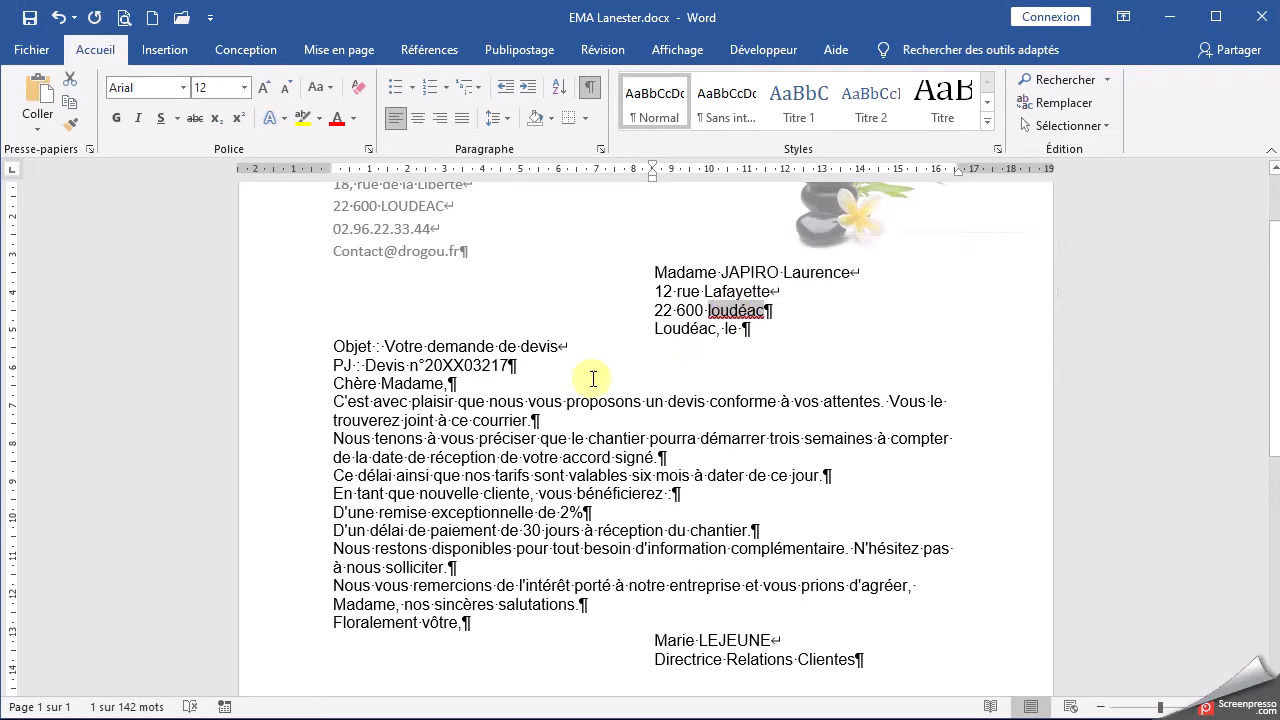
{"action": "left_click", "coordinate": [332, 97]}
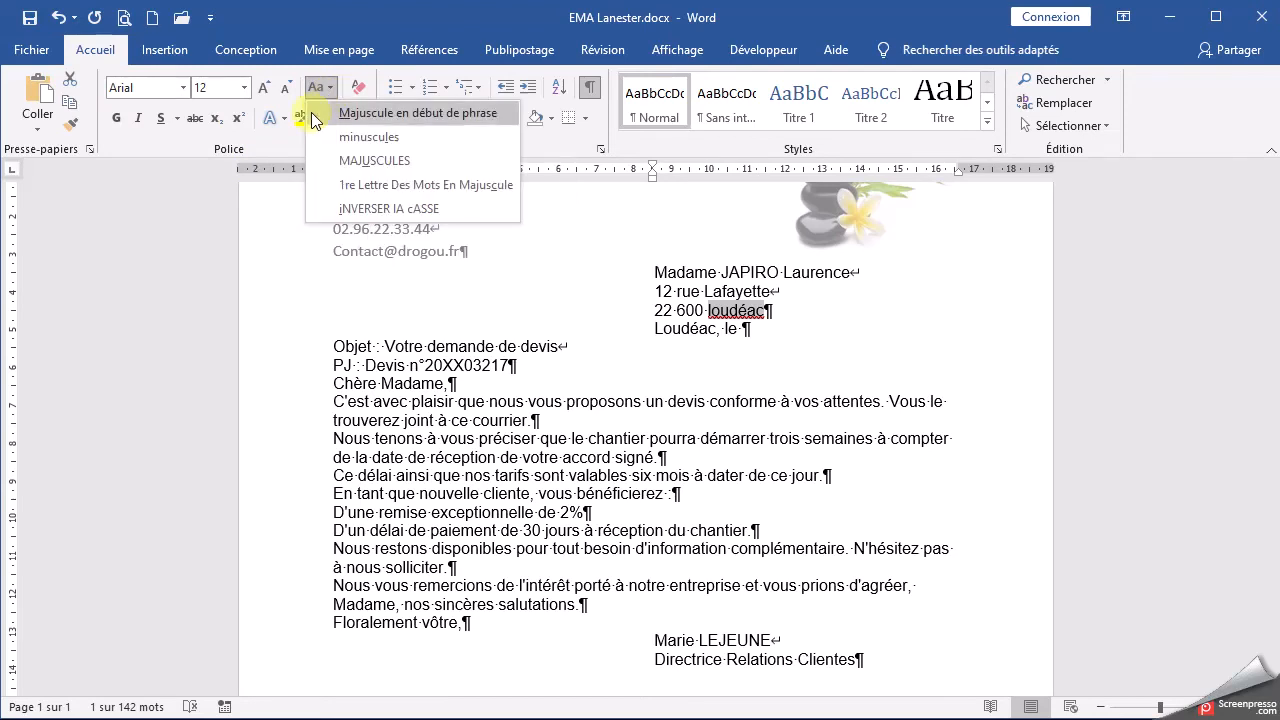
{"action": "left_click", "coordinate": [400, 161]}
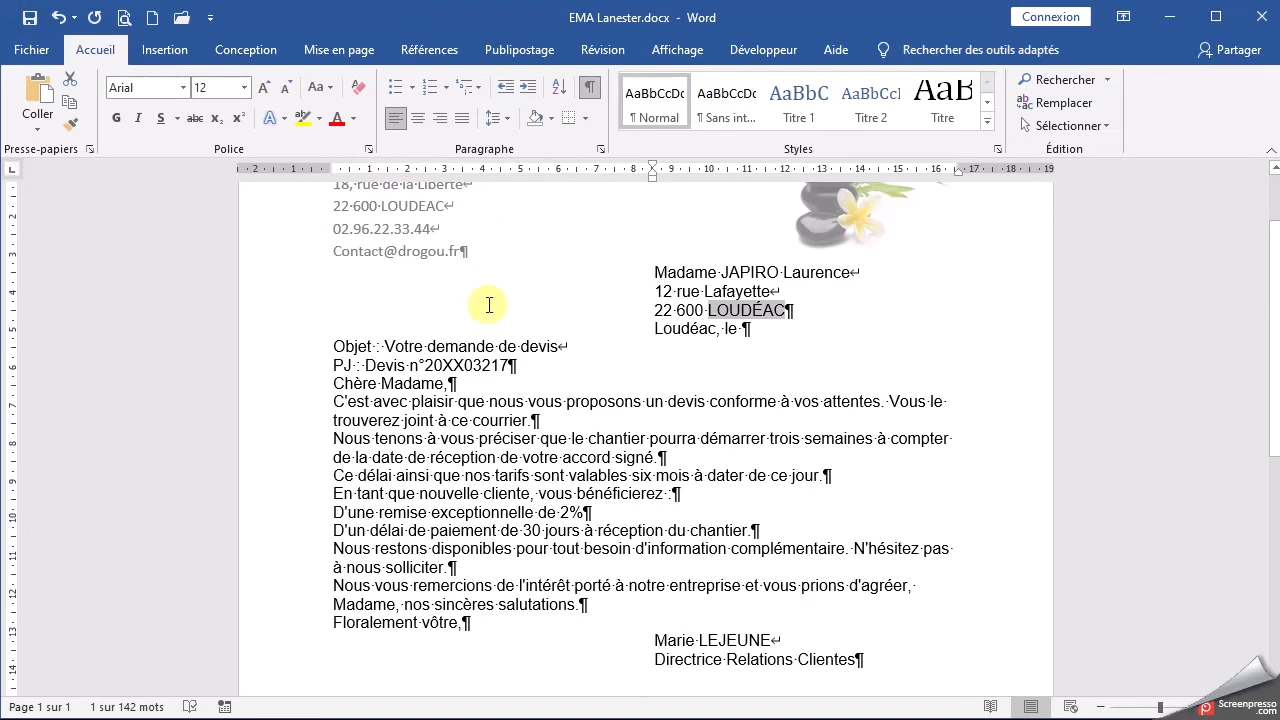
Insert an automatically updating date in the "18 mars 2021" format at the end of the place-and-date line
{"action": "scroll", "coordinate": [433, 500], "scroll_direction": "down", "scroll_amount": 1}
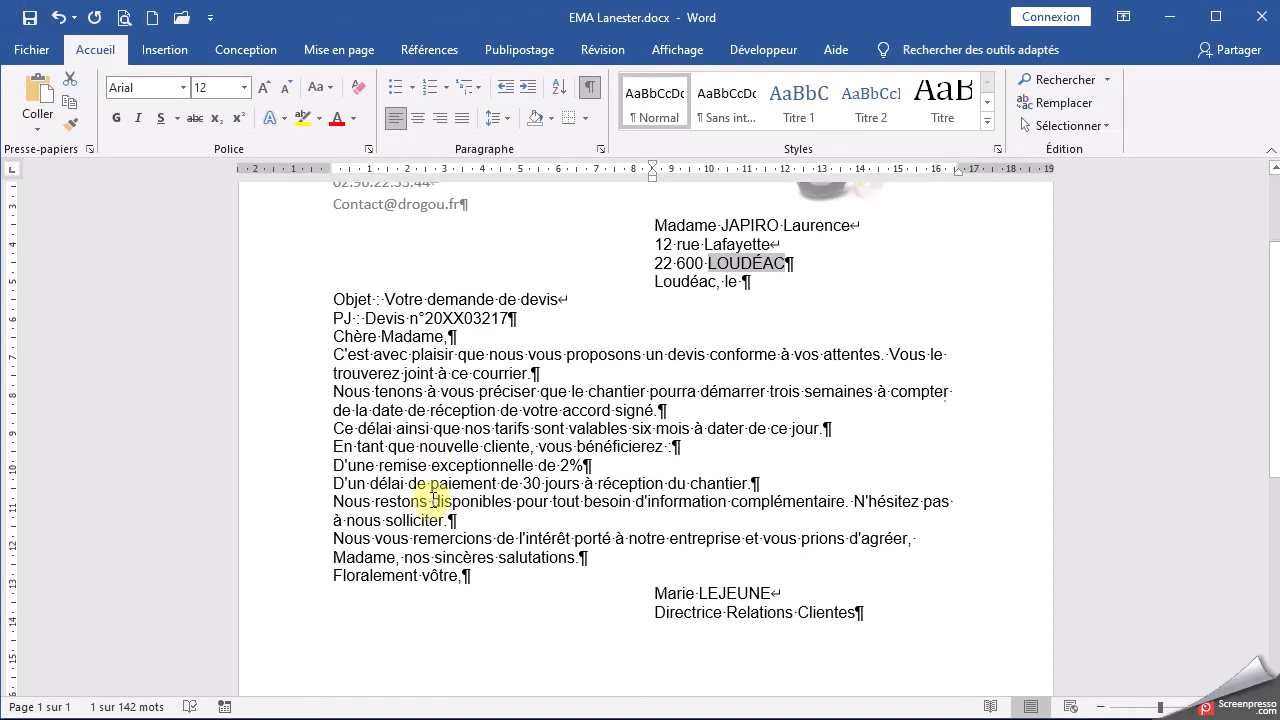
{"action": "left_click", "coordinate": [762, 279]}
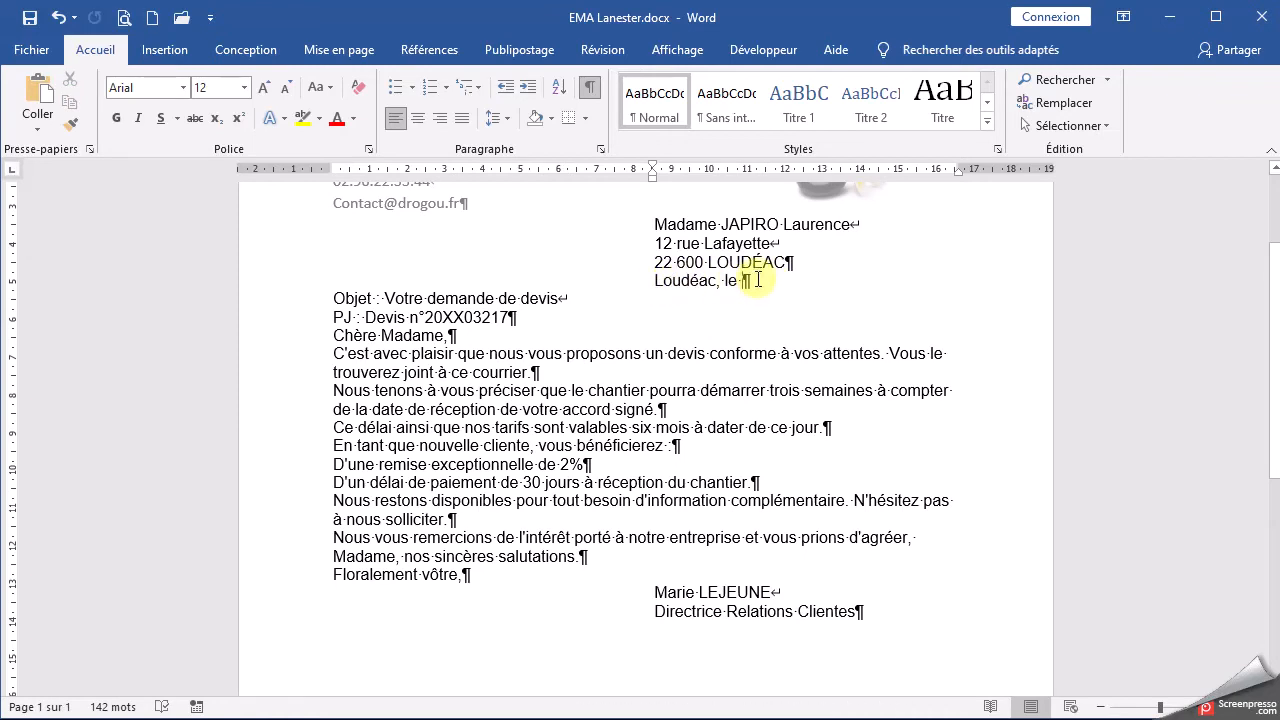
{"action": "left_click", "coordinate": [165, 50]}
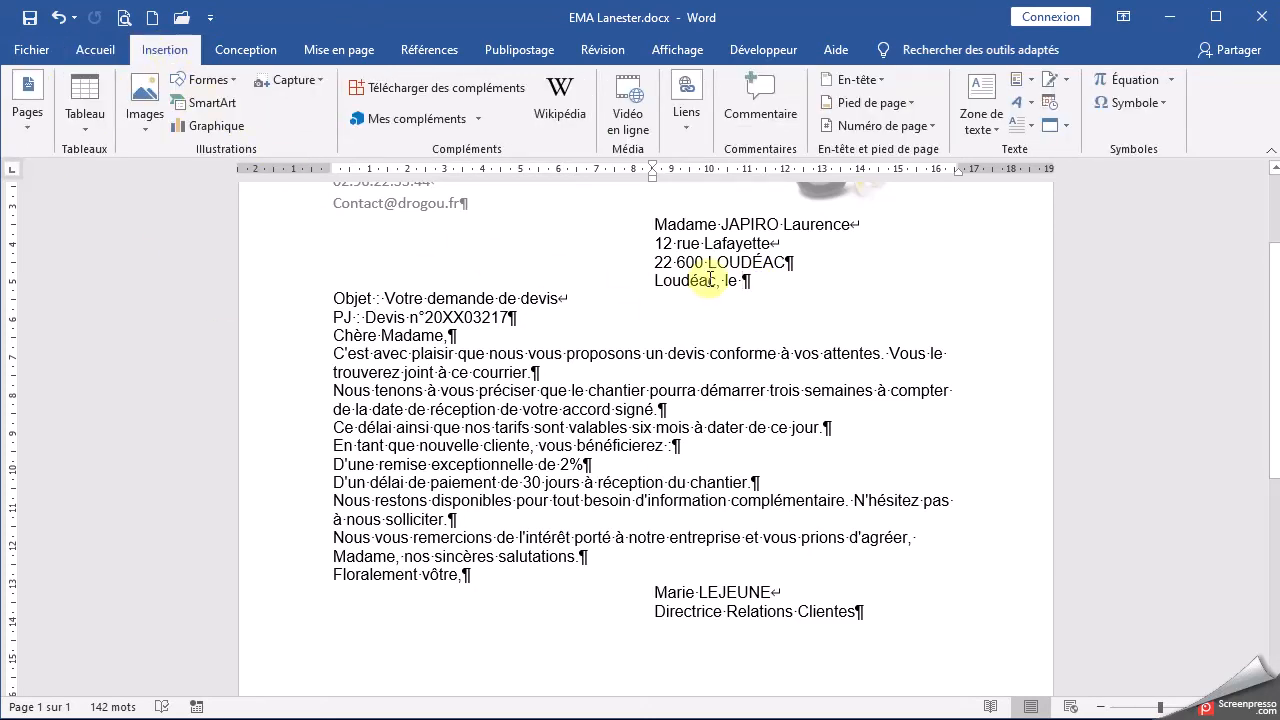
{"action": "left_click", "coordinate": [1057, 107]}
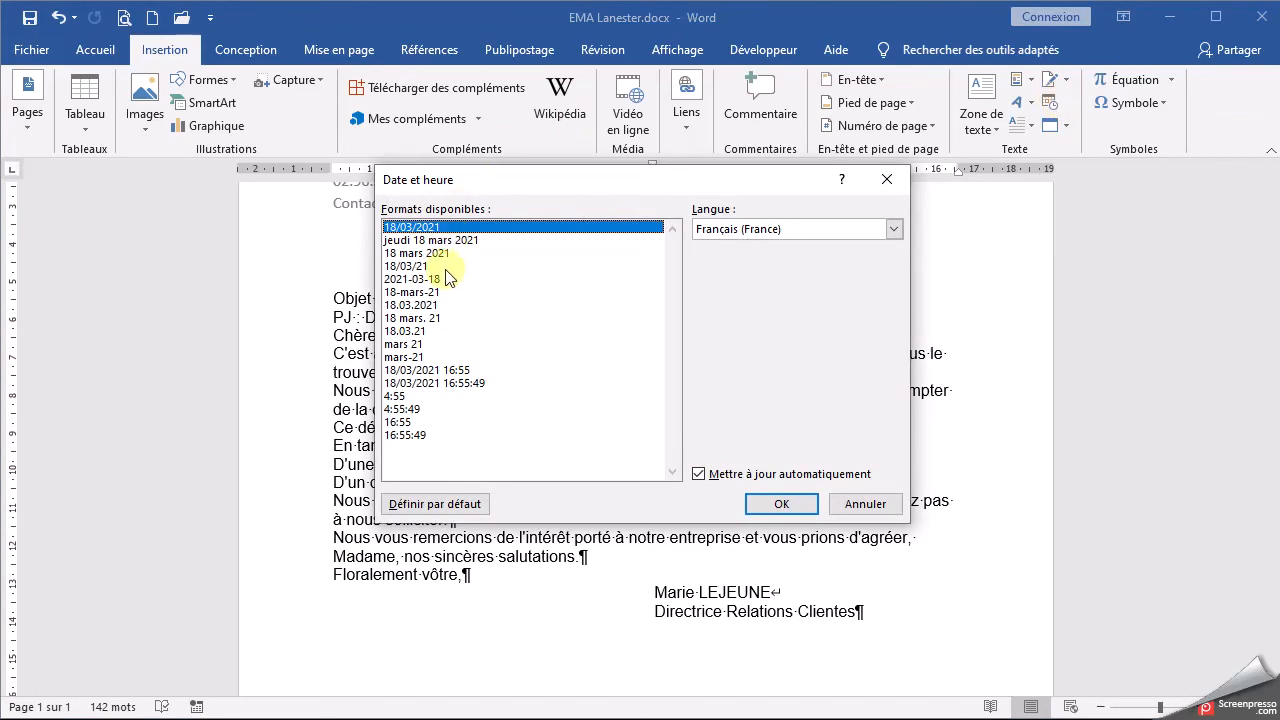
{"action": "left_click", "coordinate": [405, 254]}
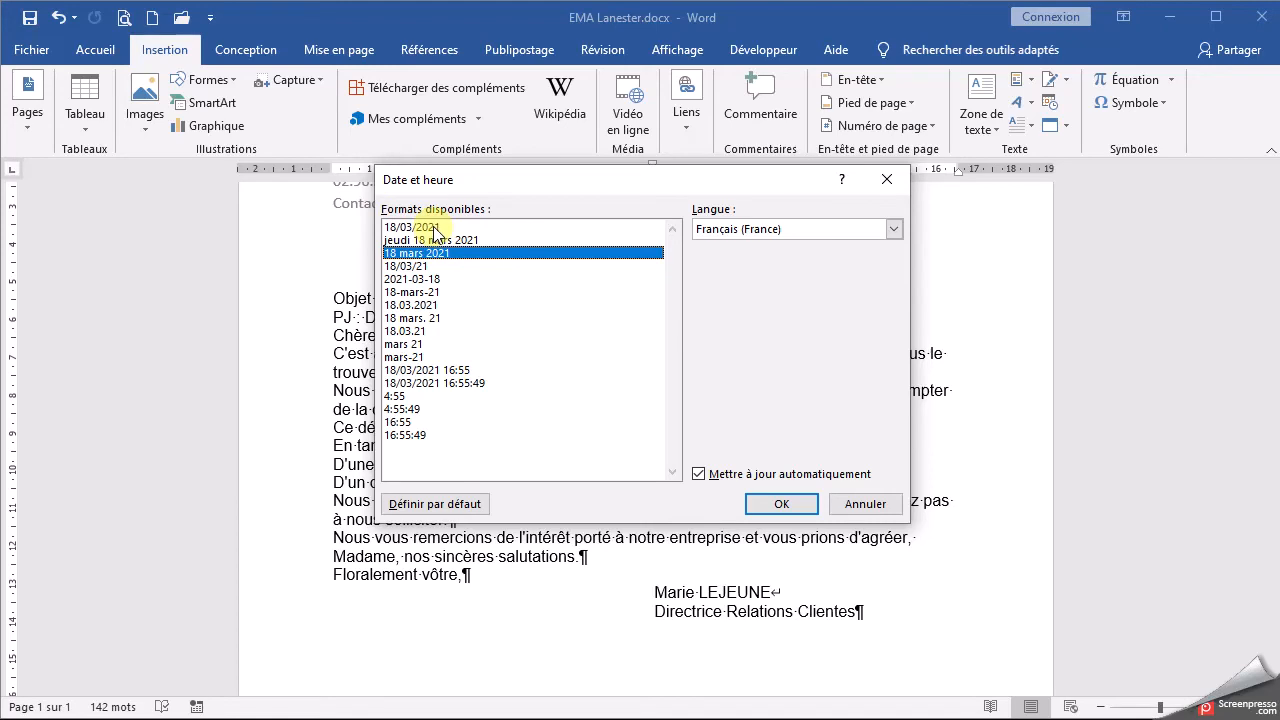
{"action": "left_click", "coordinate": [700, 476]}
{"action": "left_click", "coordinate": [701, 476]}
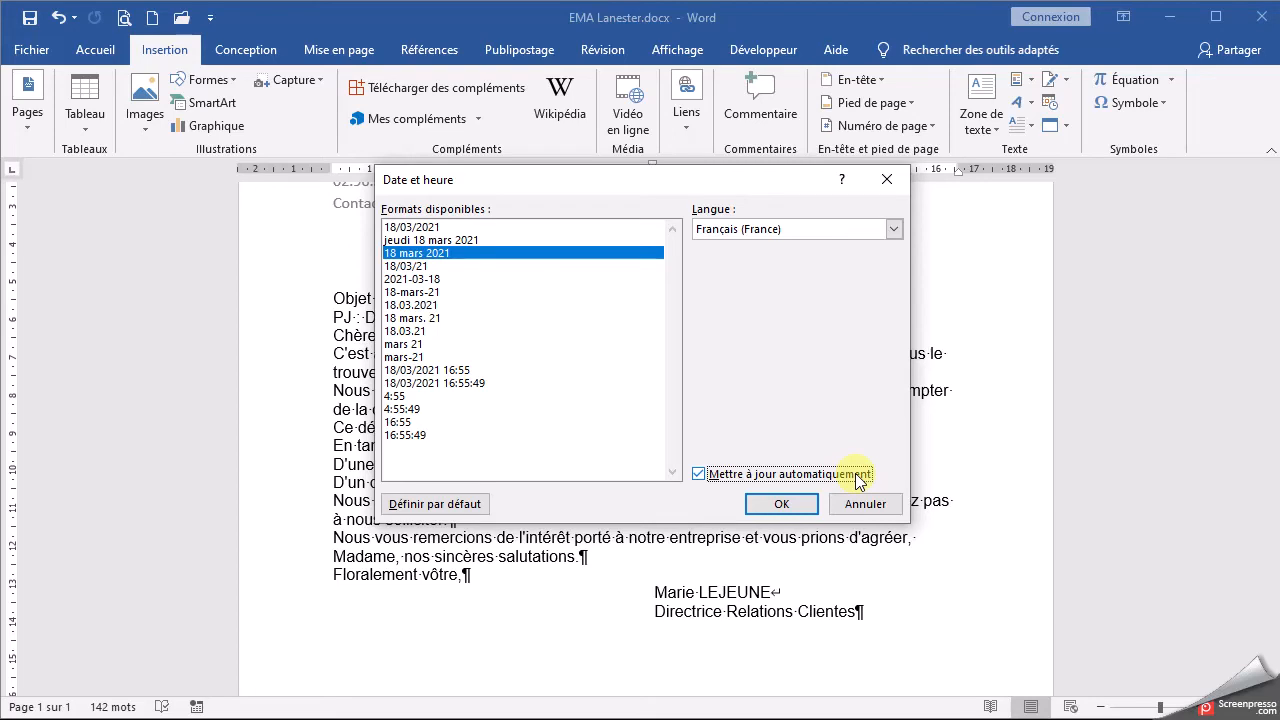
{"action": "left_click", "coordinate": [781, 505]}
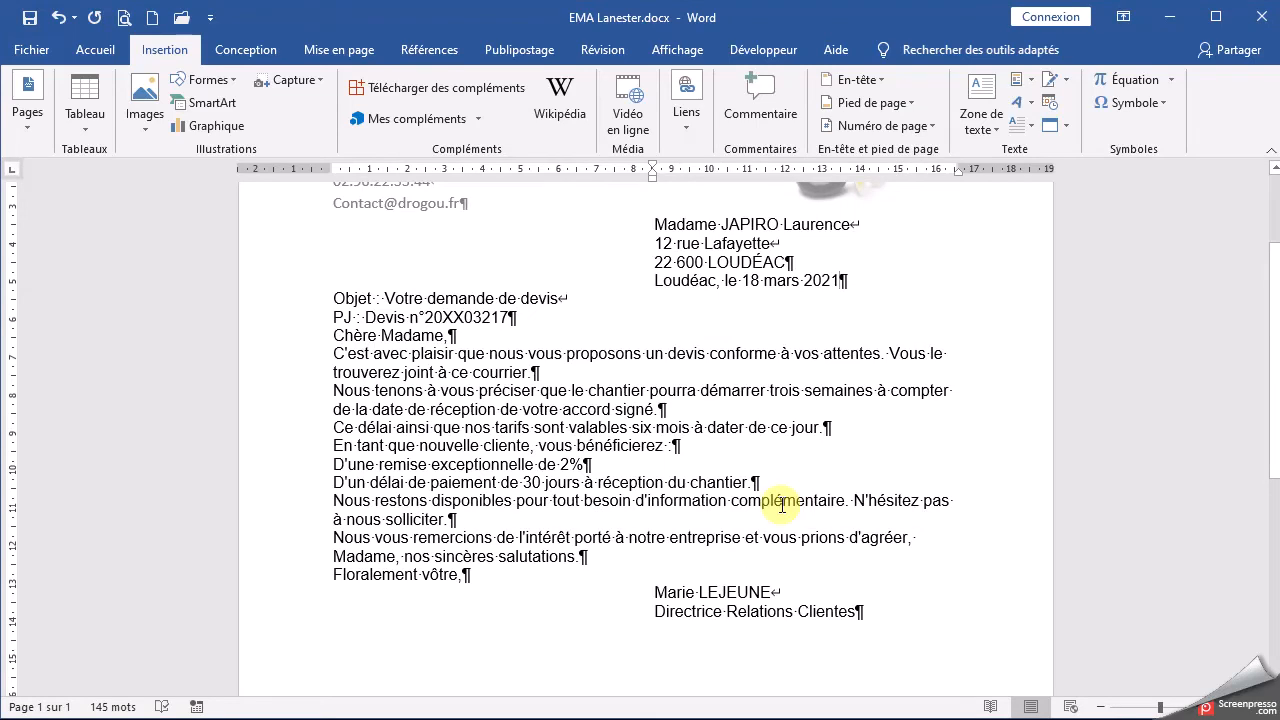
{"action": "scroll", "coordinate": [781, 505], "scroll_direction": "up", "scroll_amount": 1}
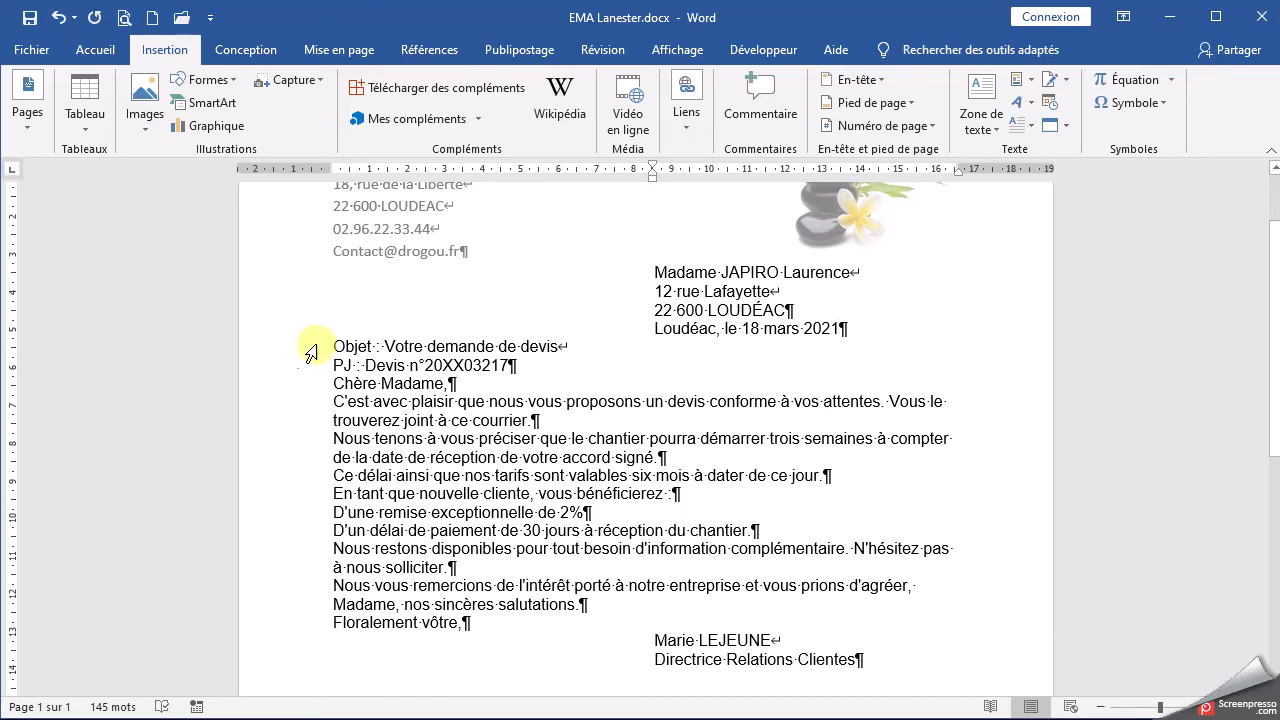
{"action": "left_click_drag", "start_coordinate": [306, 352], "coordinate": [512, 632]}
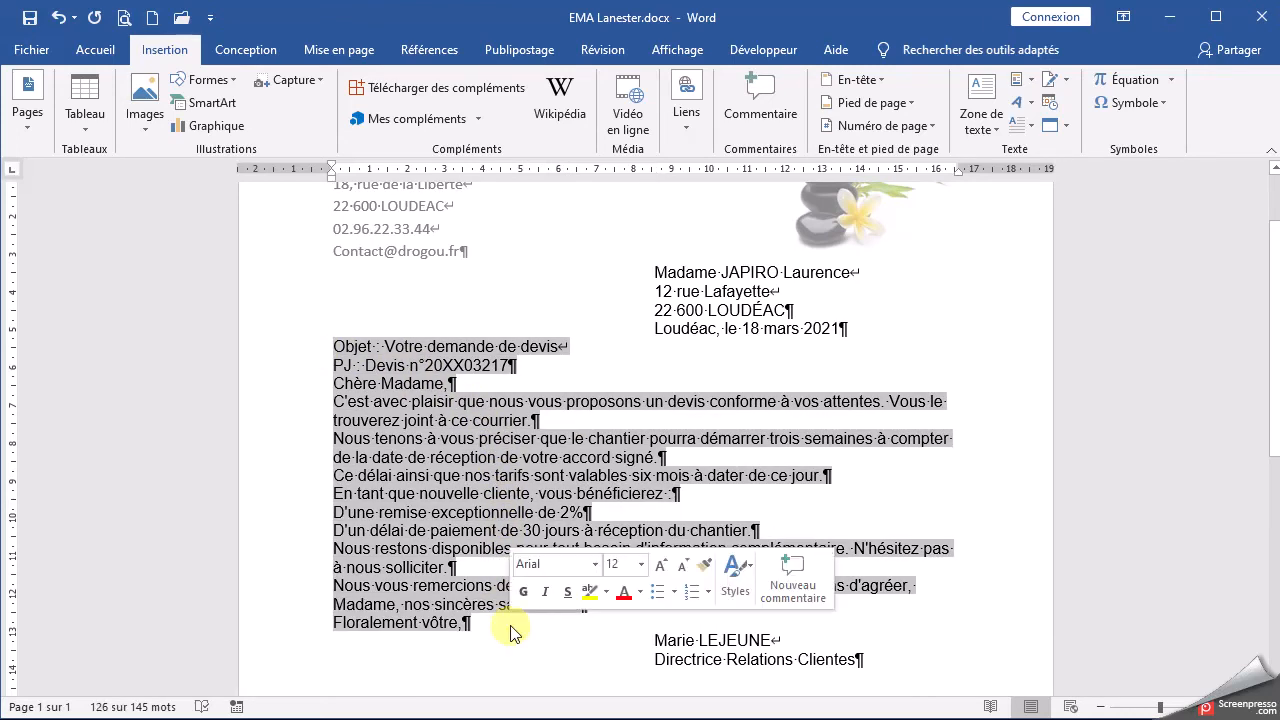
{"action": "left_click", "coordinate": [445, 440]}
{"action": "left_click", "coordinate": [335, 347]}
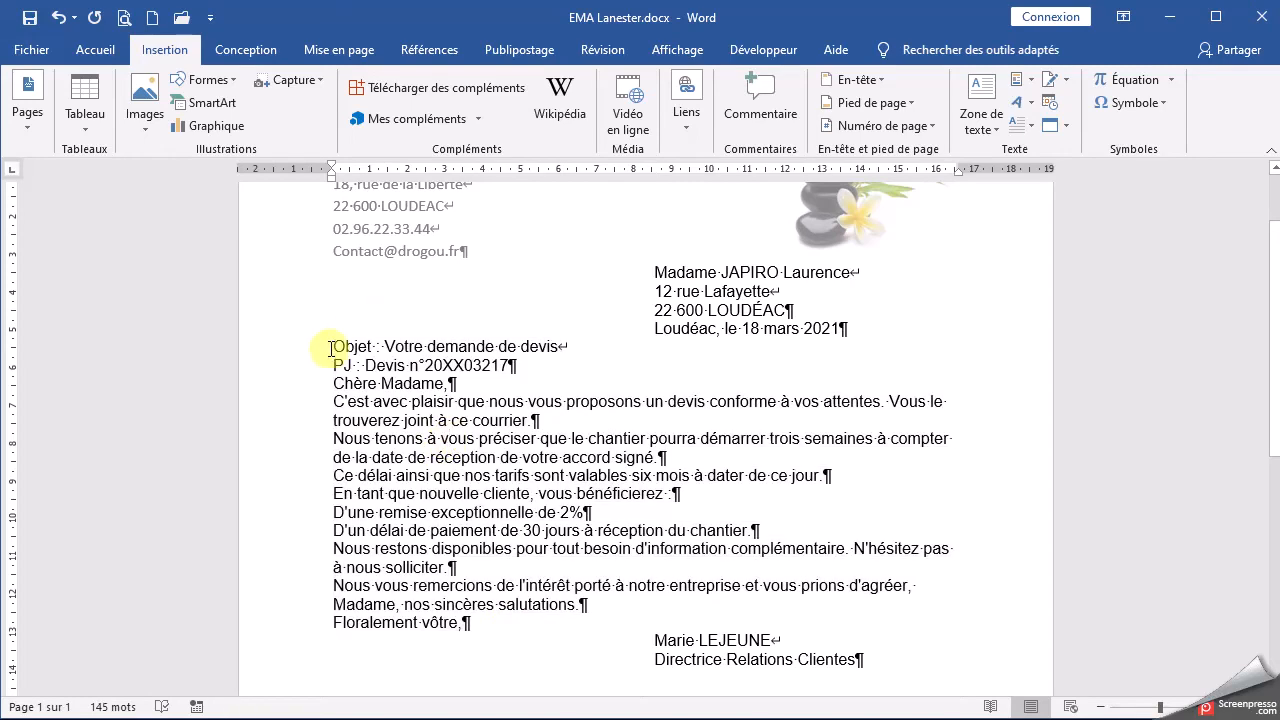
{"action": "left_click_drag", "start_coordinate": [335, 347], "coordinate": [600, 628]}
{"action": "left_click", "coordinate": [489, 401]}
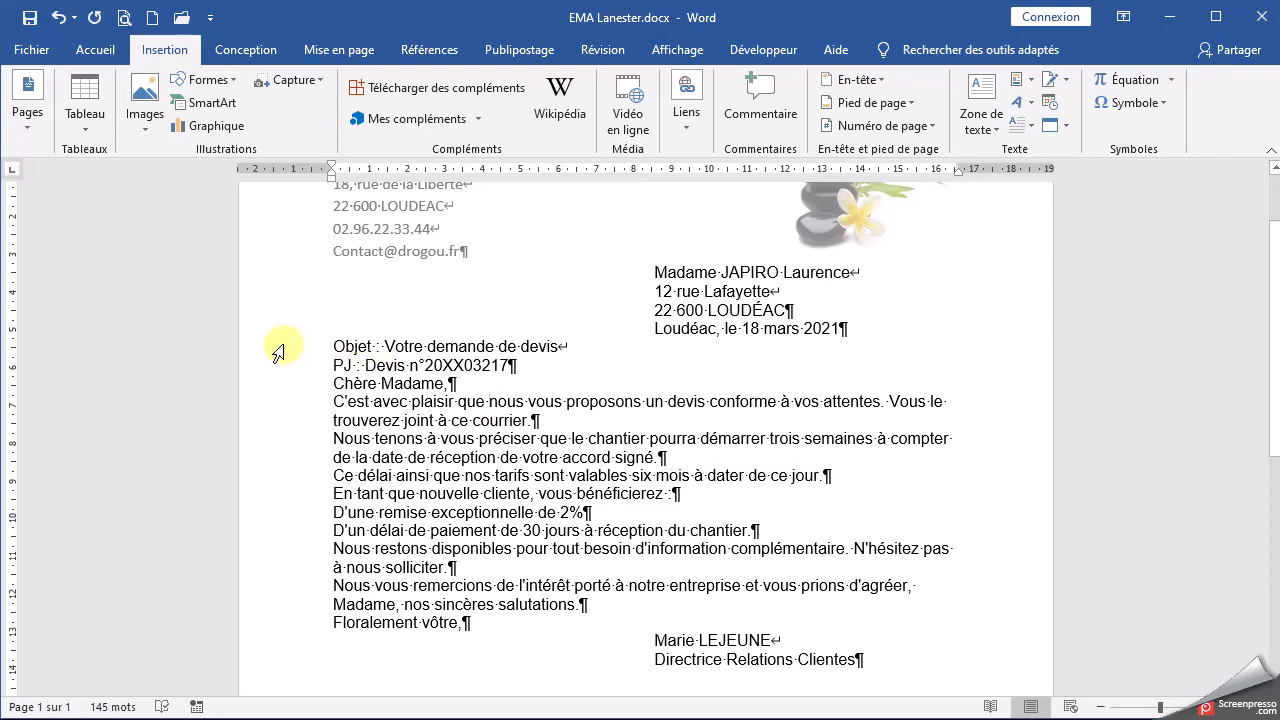
Set the spacing after paragraphs to 1 ligne for the text from the "Objet" line through "Floralement vôtre,"
{"action": "left_click_drag", "start_coordinate": [286, 354], "coordinate": [297, 627]}
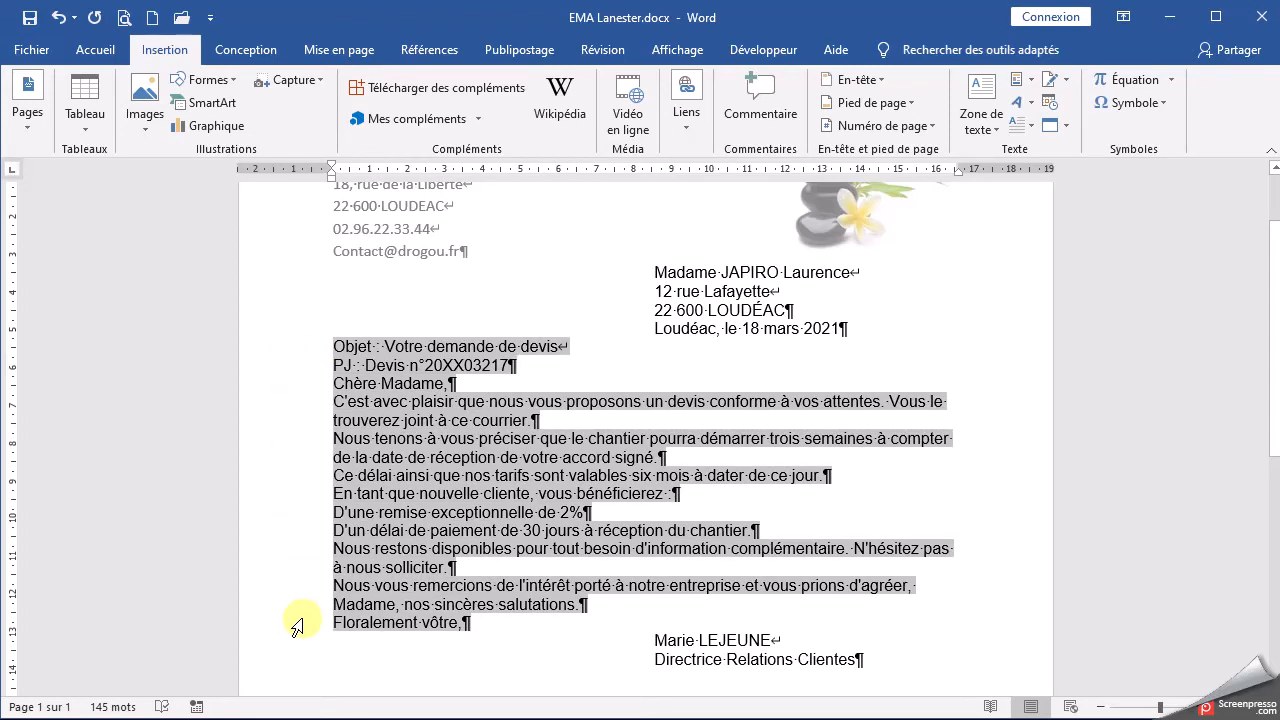
{"action": "left_click", "coordinate": [108, 51]}
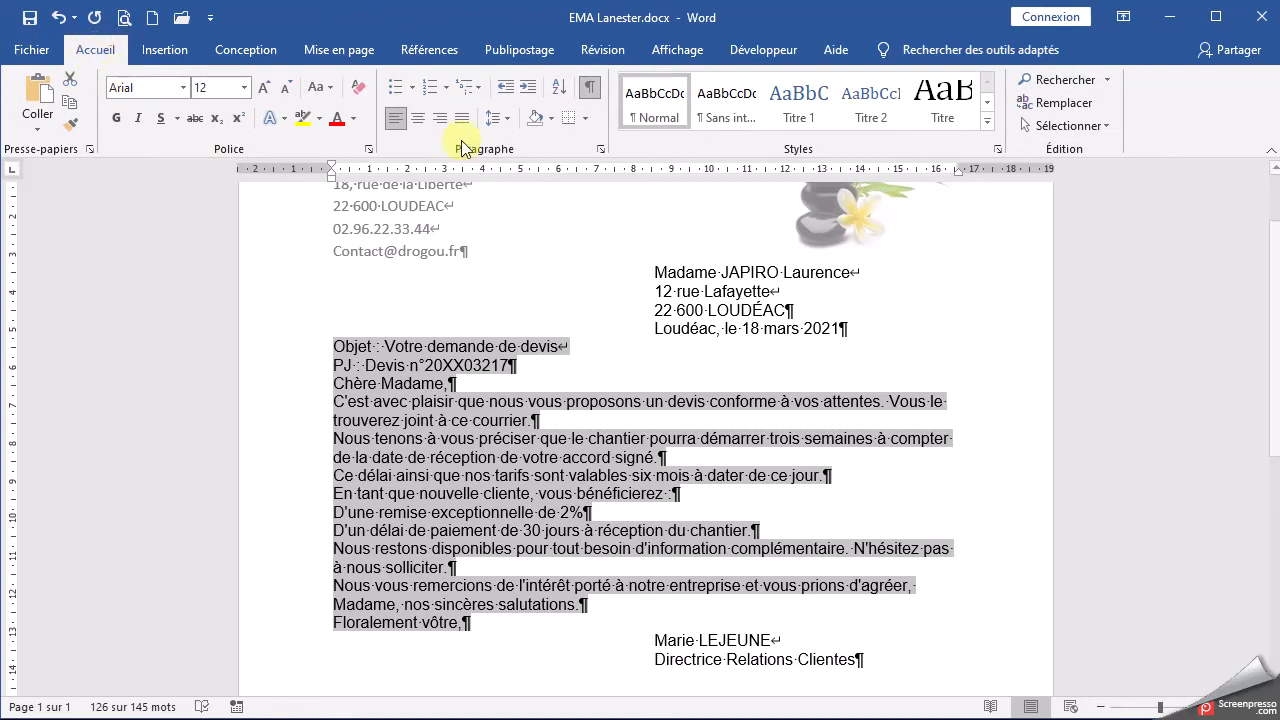
{"action": "left_click", "coordinate": [600, 148]}
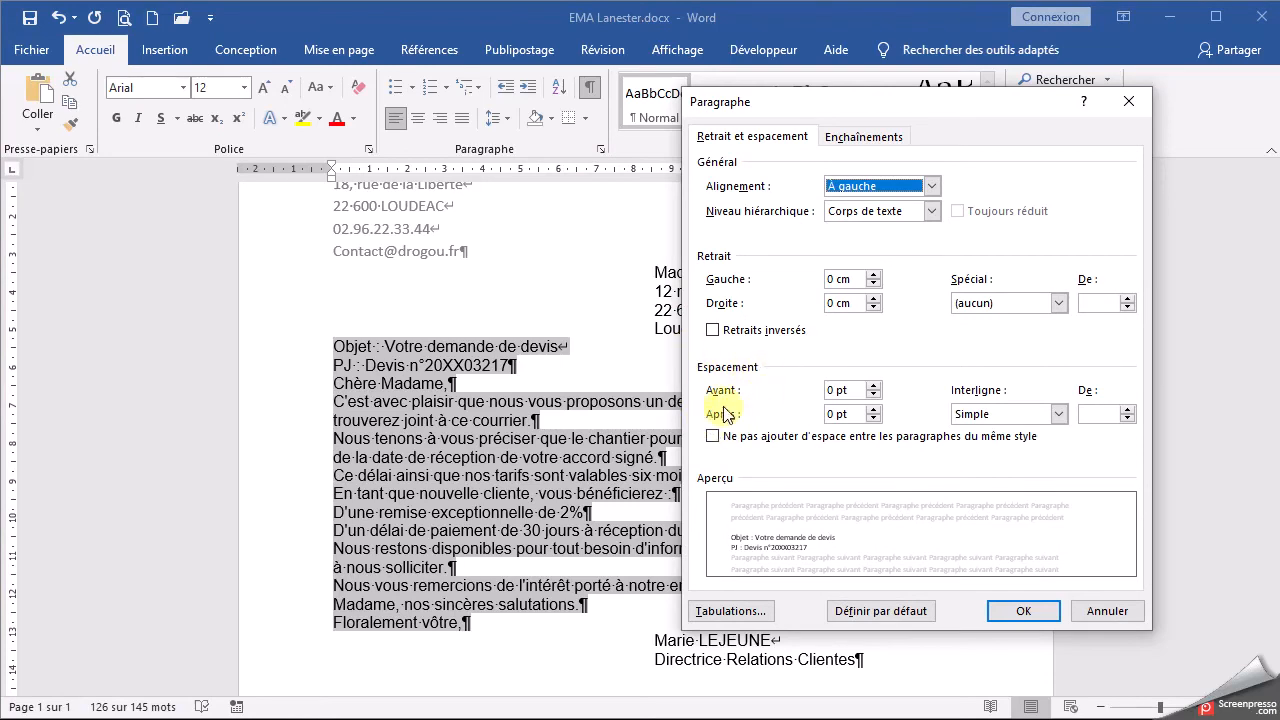
{"action": "left_click", "coordinate": [853, 414]}
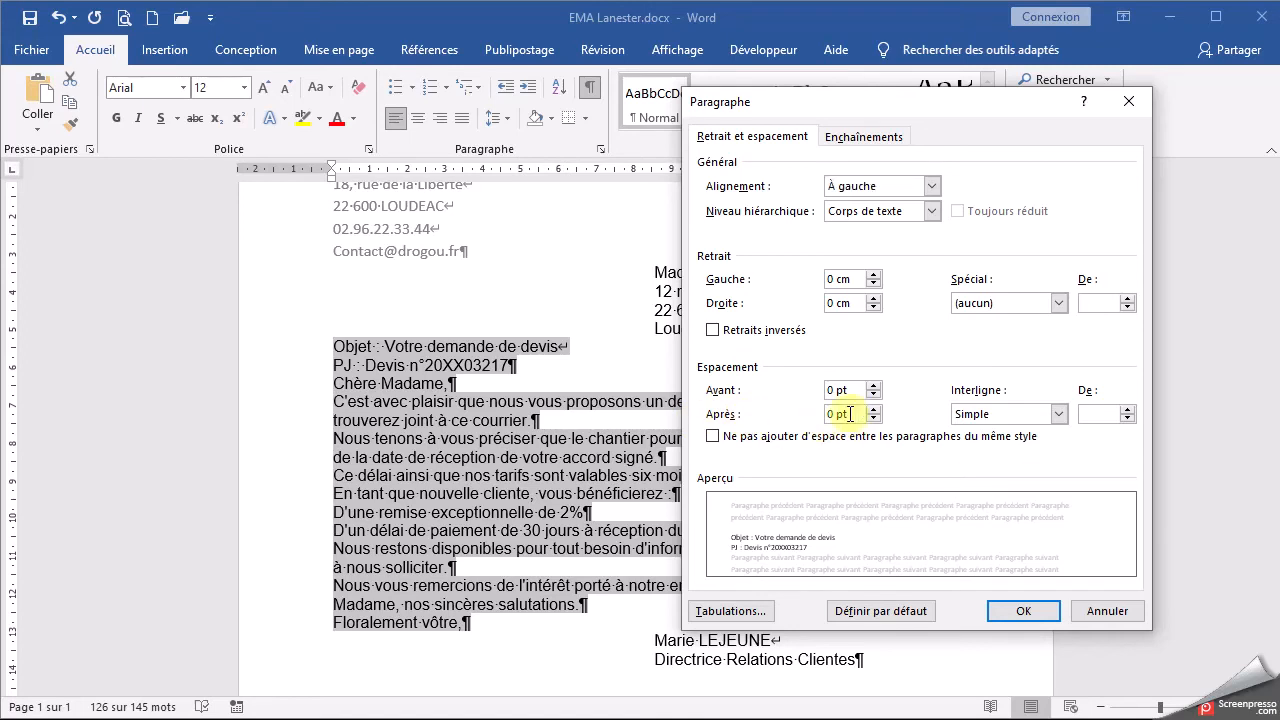
{"action": "left_click", "coordinate": [873, 409]}
{"action": "left_click", "coordinate": [873, 409]}
{"action": "left_click_drag", "start_coordinate": [862, 419], "coordinate": [818, 421]}
{"action": "key", "text": "BackSpace"}
{"action": "type", "text": "1ligne"}
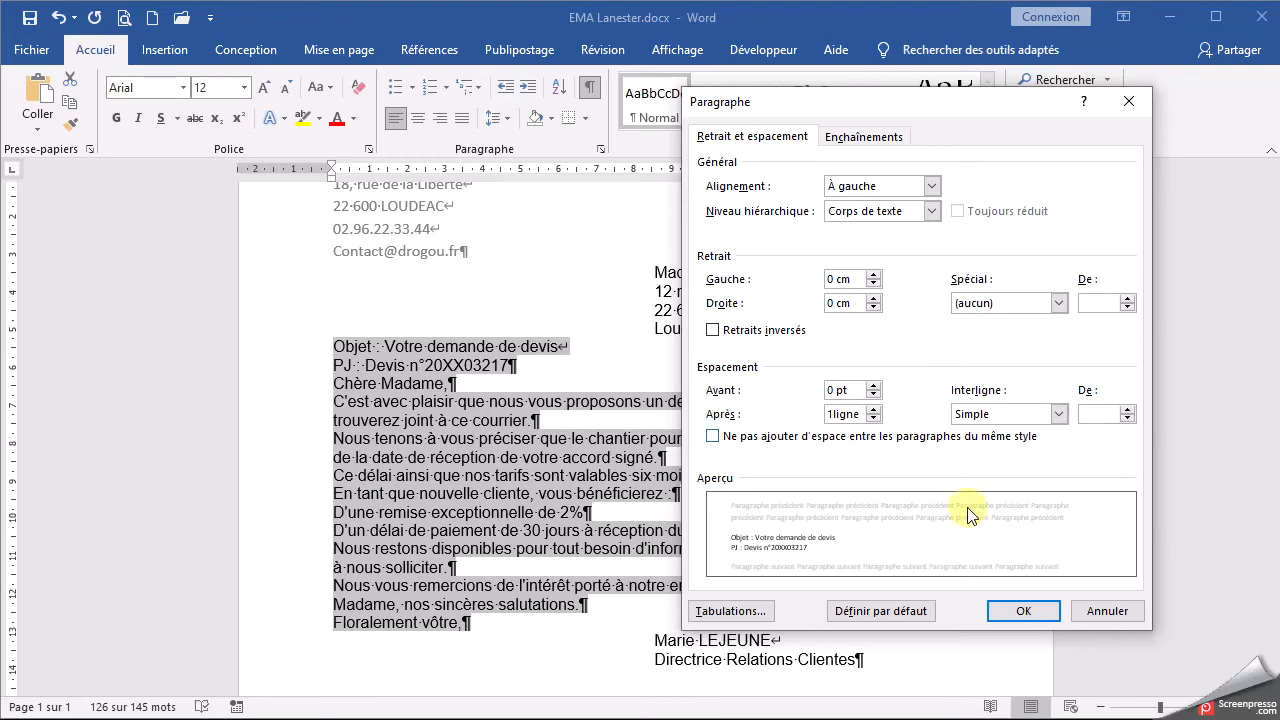
{"action": "left_click", "coordinate": [1013, 617]}
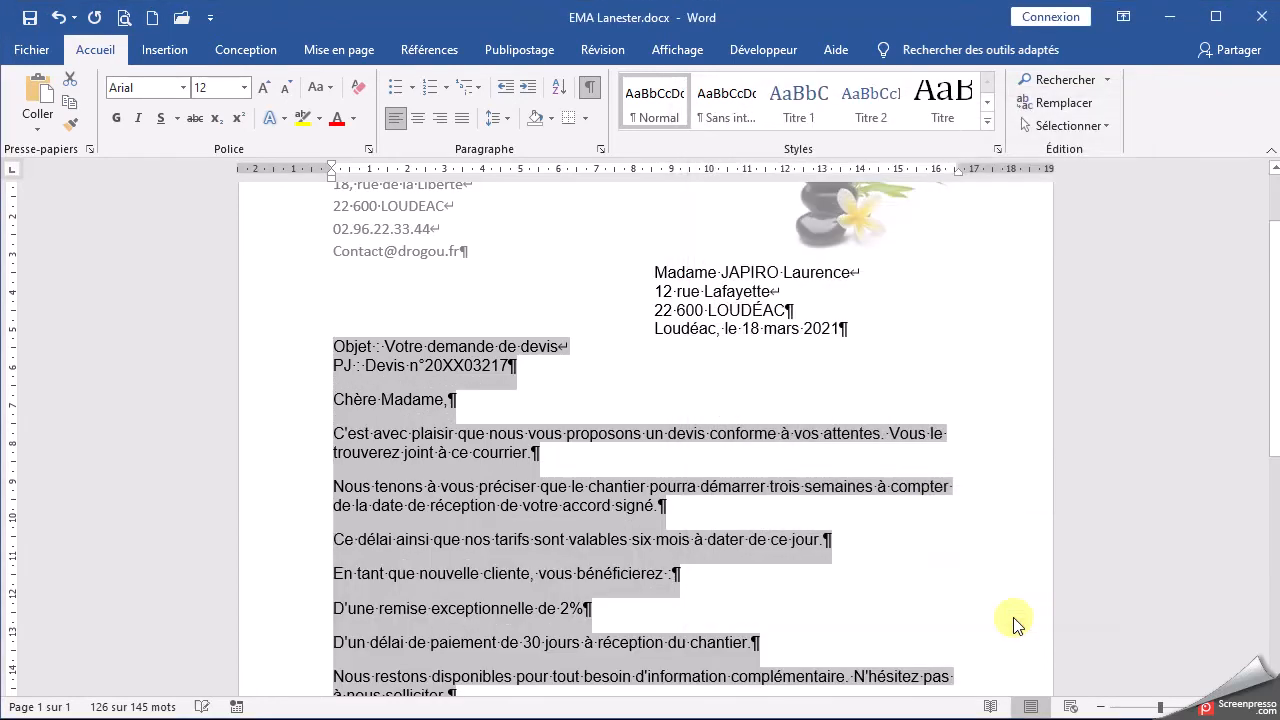
Insert a tab before the text that follows "Objet :" and before the text that follows "PJ :"
{"action": "scroll", "coordinate": [938, 510], "scroll_direction": "down", "scroll_amount": 3}
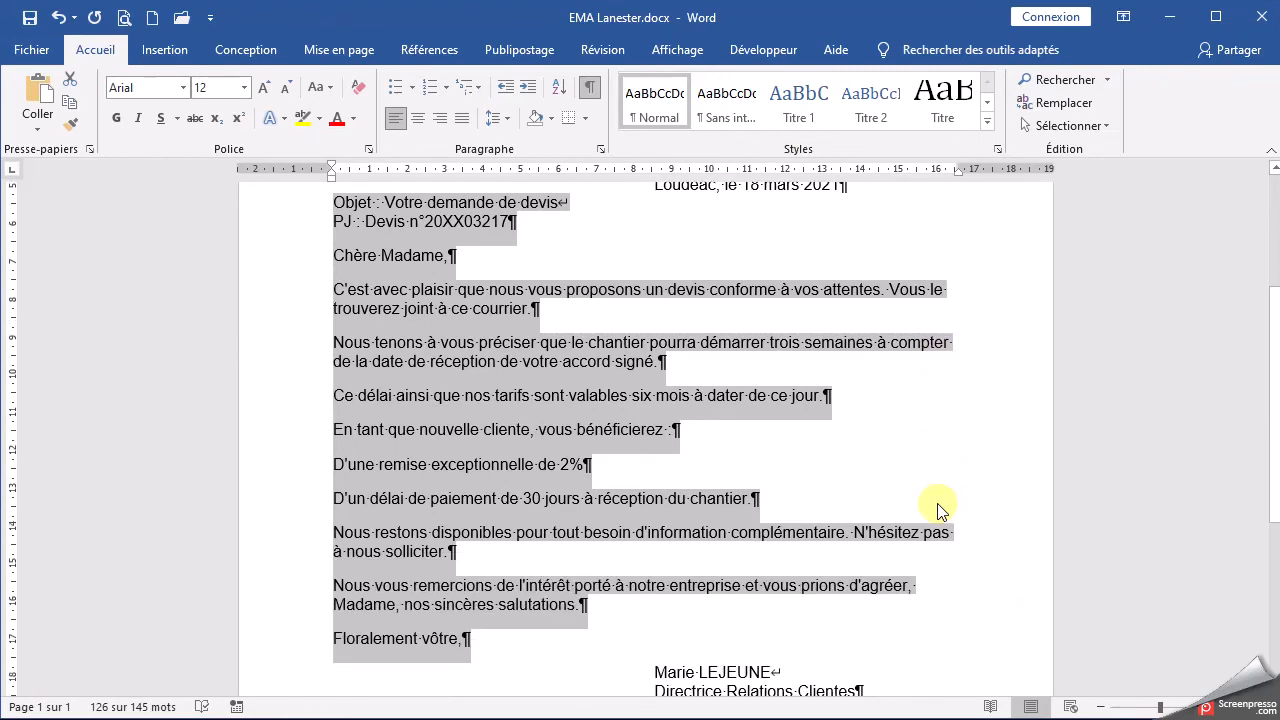
{"action": "scroll", "coordinate": [938, 510], "scroll_direction": "up", "scroll_amount": 4}
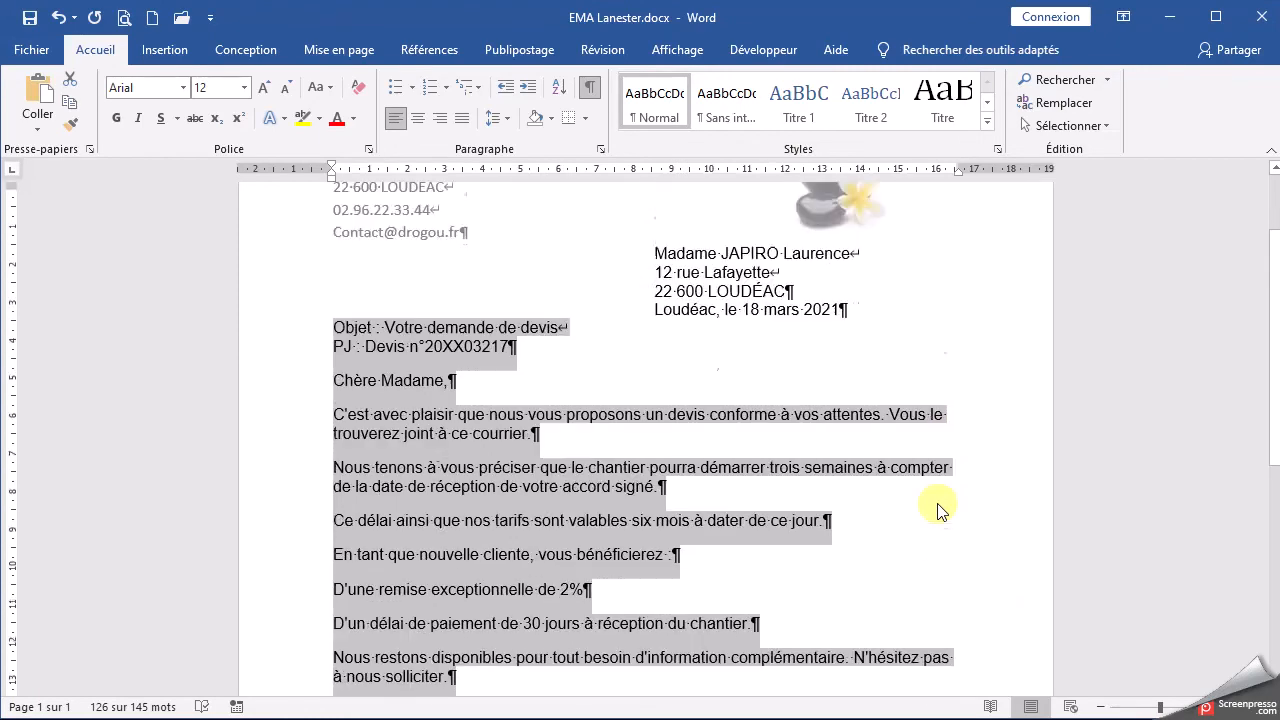
{"action": "scroll", "coordinate": [938, 510], "scroll_direction": "down", "scroll_amount": 2}
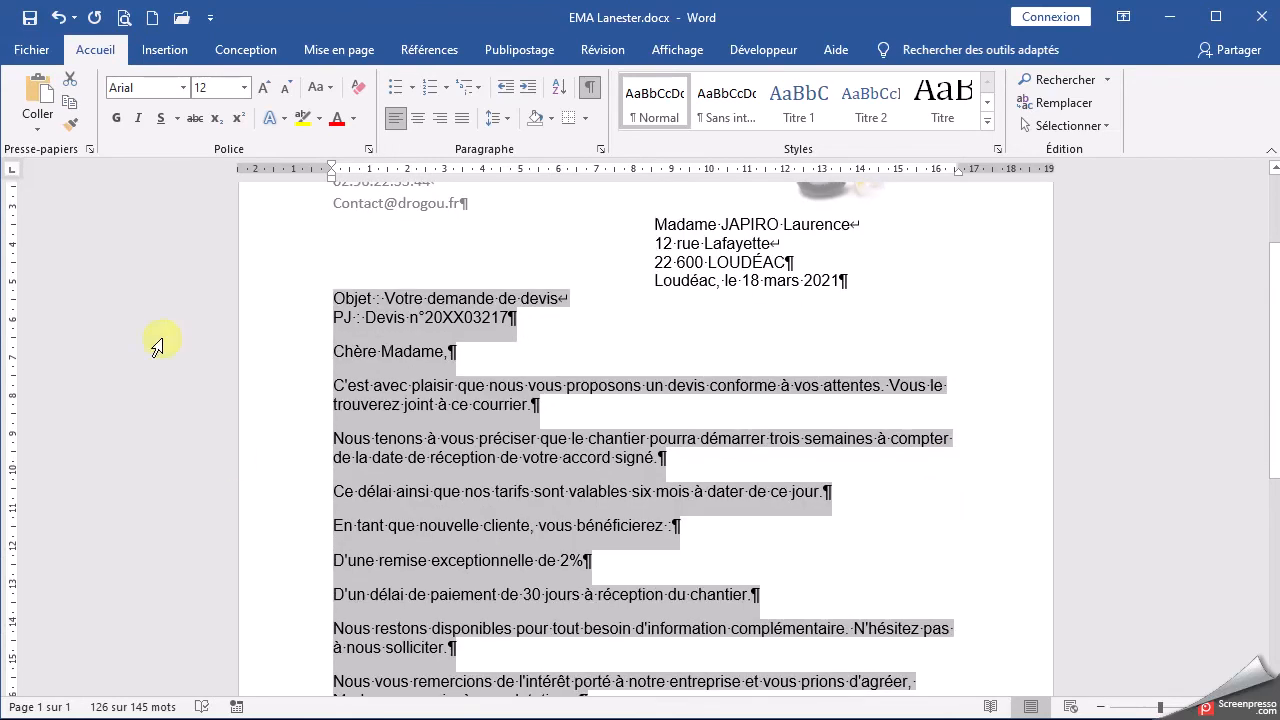
{"action": "left_click", "coordinate": [383, 298]}
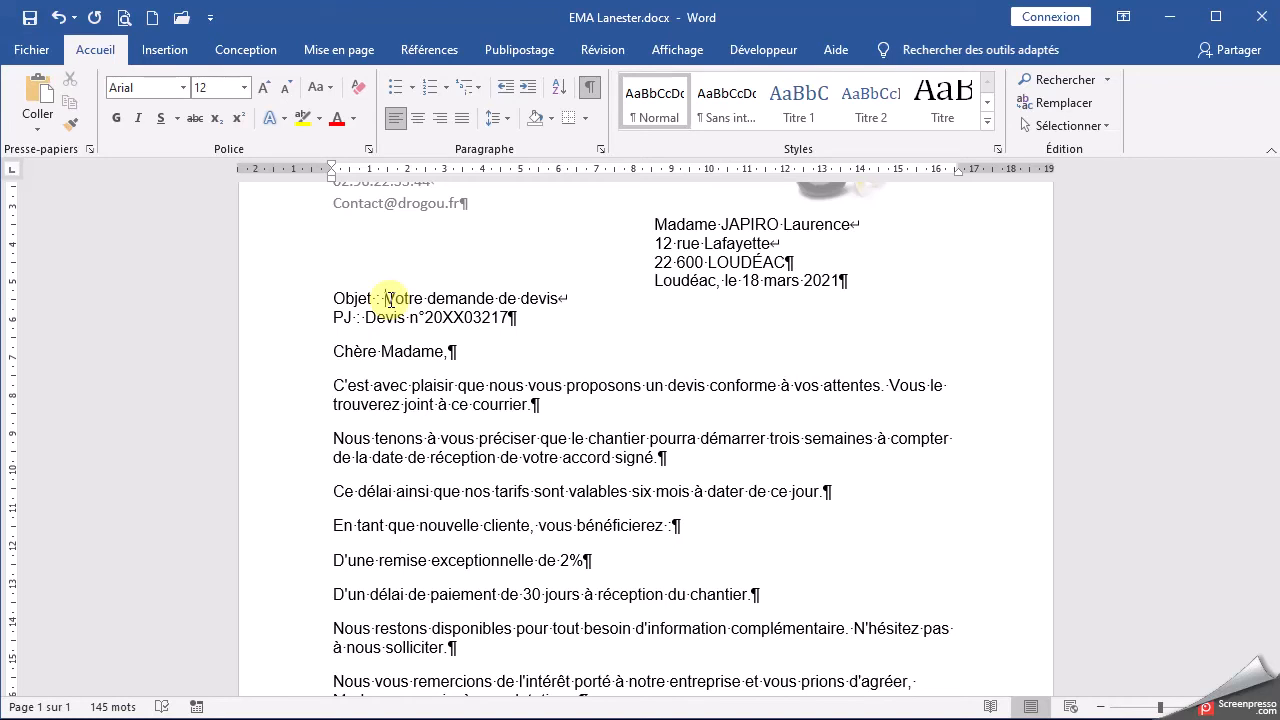
{"action": "key", "text": "Tab"}
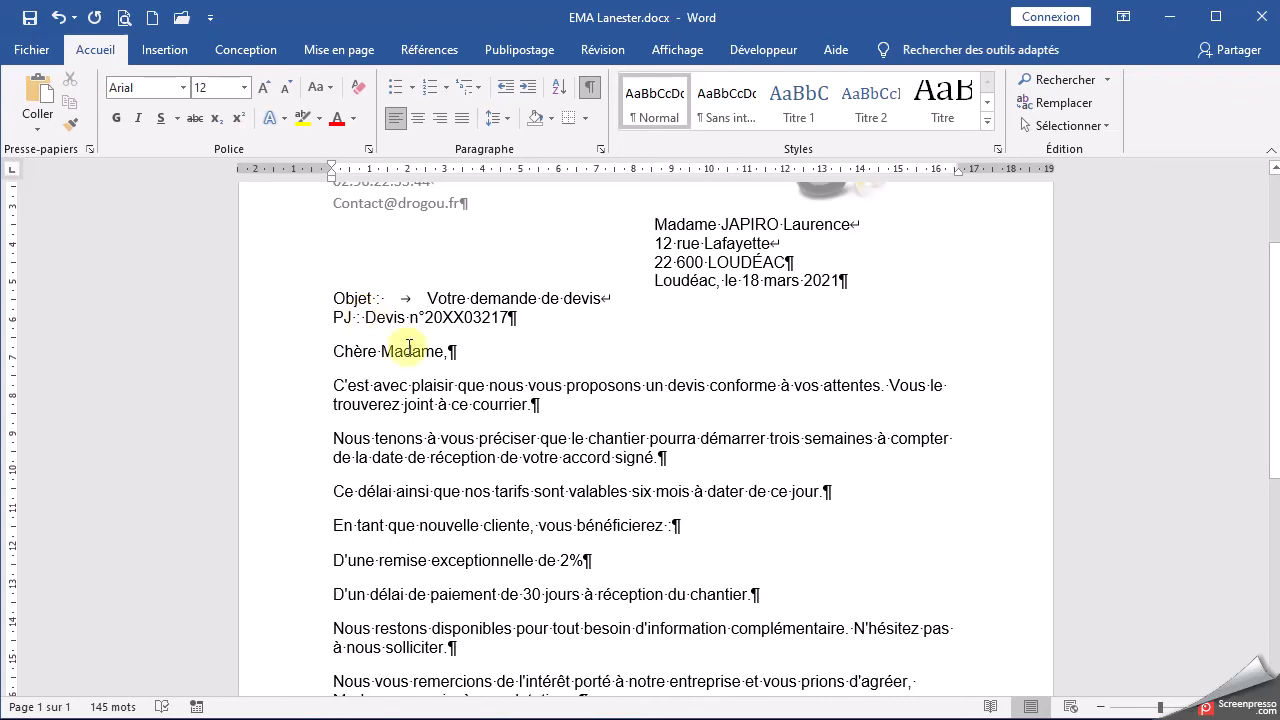
{"action": "key", "text": "Tab"}
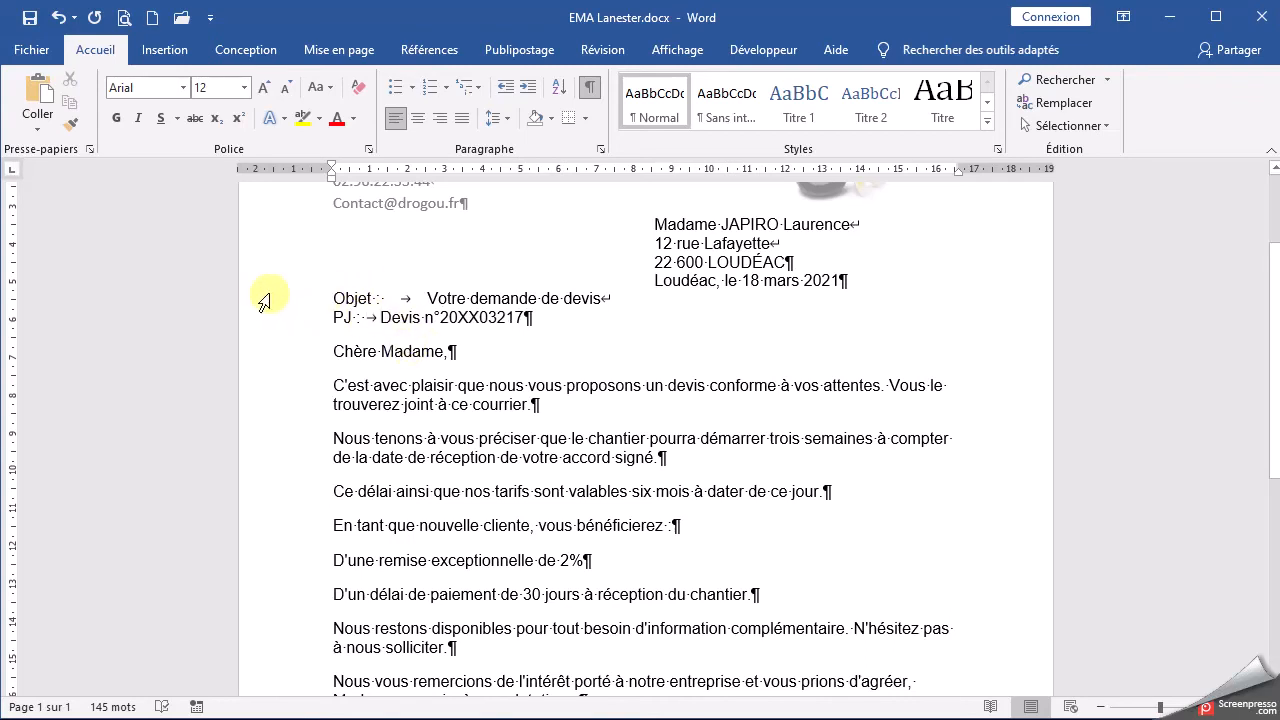
Align the "Objet" and "PJ" entries with a left tab stop at about 1.5 cm
{"action": "left_click_drag", "start_coordinate": [260, 296], "coordinate": [263, 316]}
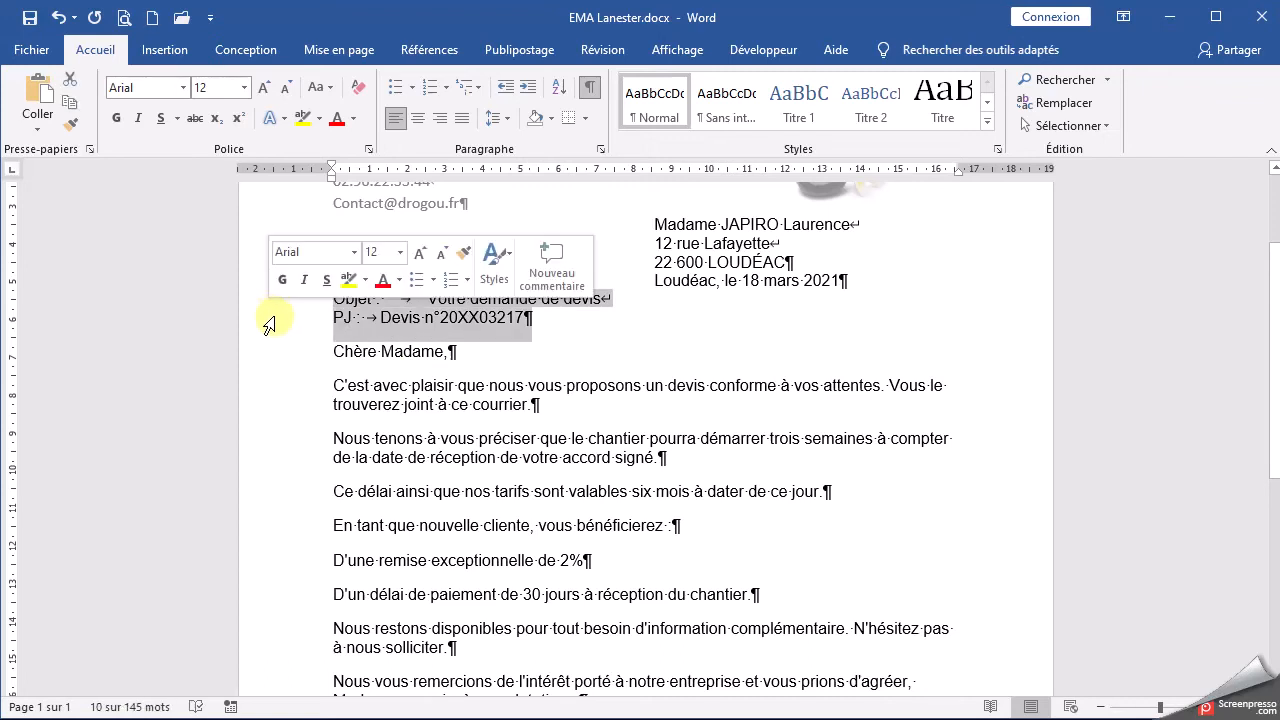
{"action": "mouse_move", "coordinate": [387, 172]}
{"action": "left_mouse_down"}
{"action": "mouse_move", "coordinate": [406, 172]}
{"action": "mouse_move", "coordinate": [394, 172]}
{"action": "left_mouse_up"}
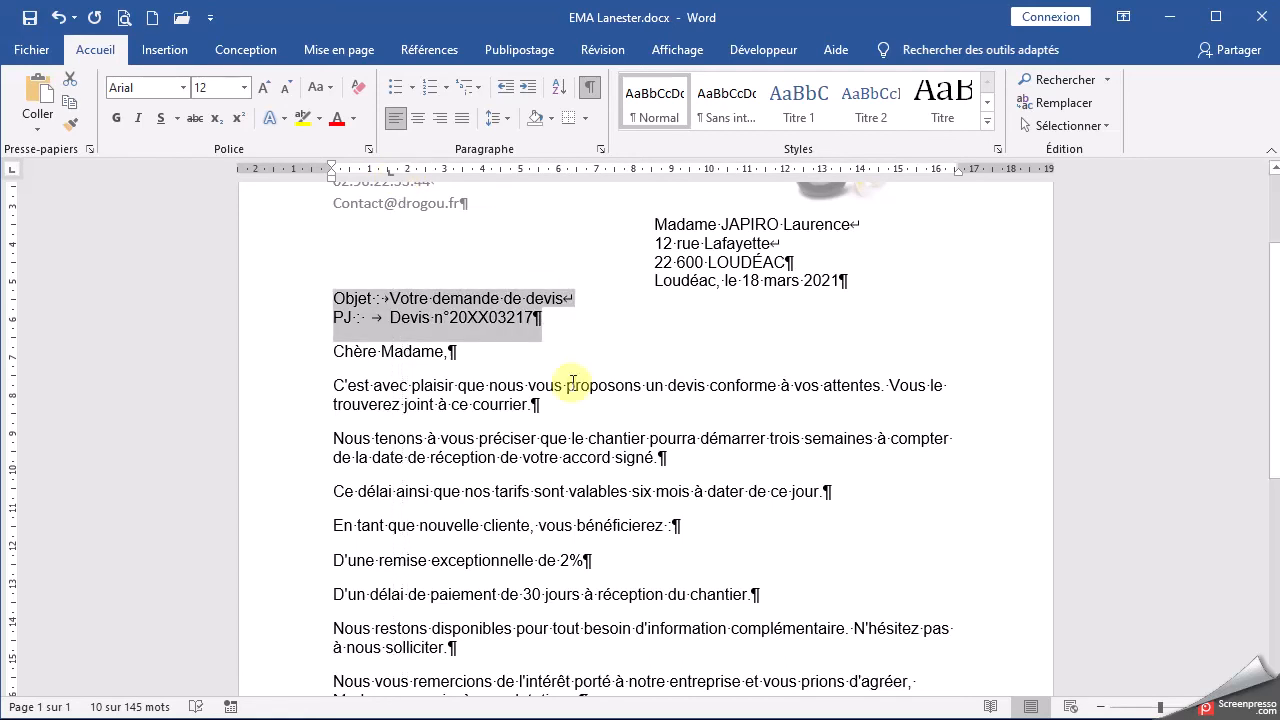
{"action": "left_click", "coordinate": [600, 440]}
Make the 2% discount and 30-day payment lines bold in the base turquoise theme colour
{"action": "scroll", "coordinate": [609, 446], "scroll_direction": "down", "scroll_amount": 1}
{"action": "scroll", "coordinate": [606, 447], "scroll_direction": "down", "scroll_amount": 7}
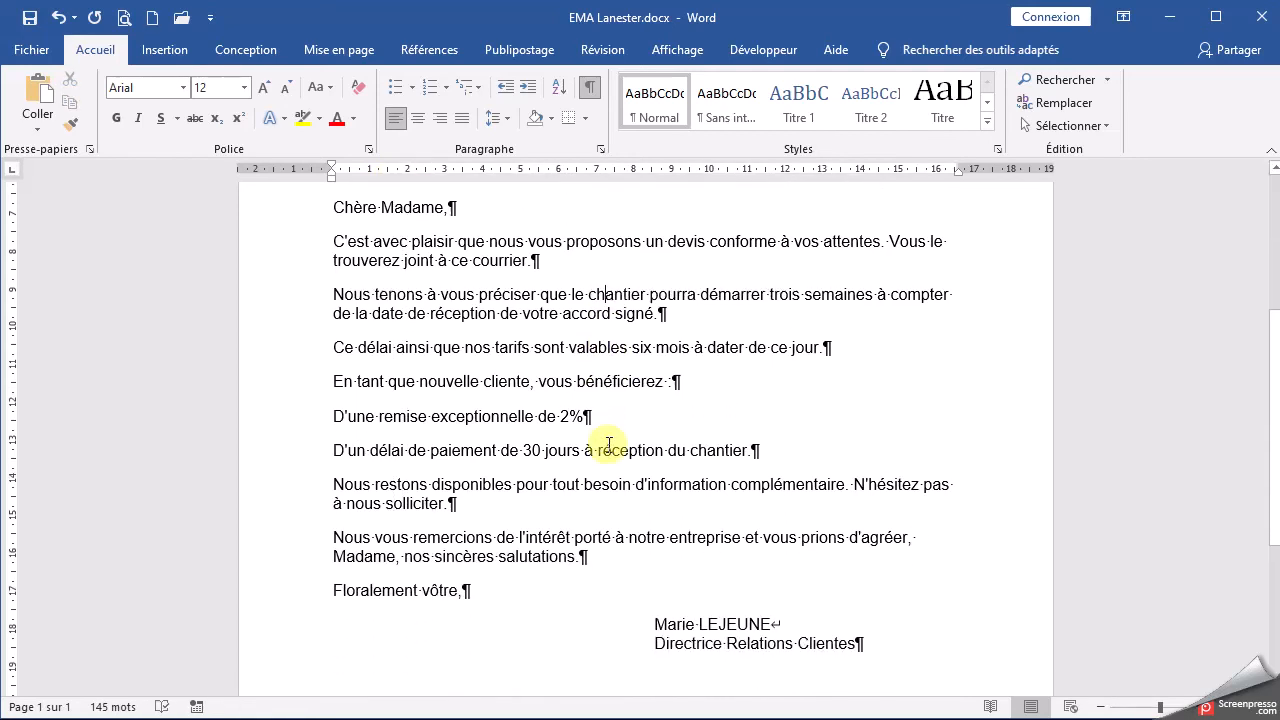
{"action": "scroll", "coordinate": [609, 442], "scroll_direction": "up", "scroll_amount": 7}
{"action": "scroll", "coordinate": [612, 444], "scroll_direction": "up", "scroll_amount": 2}
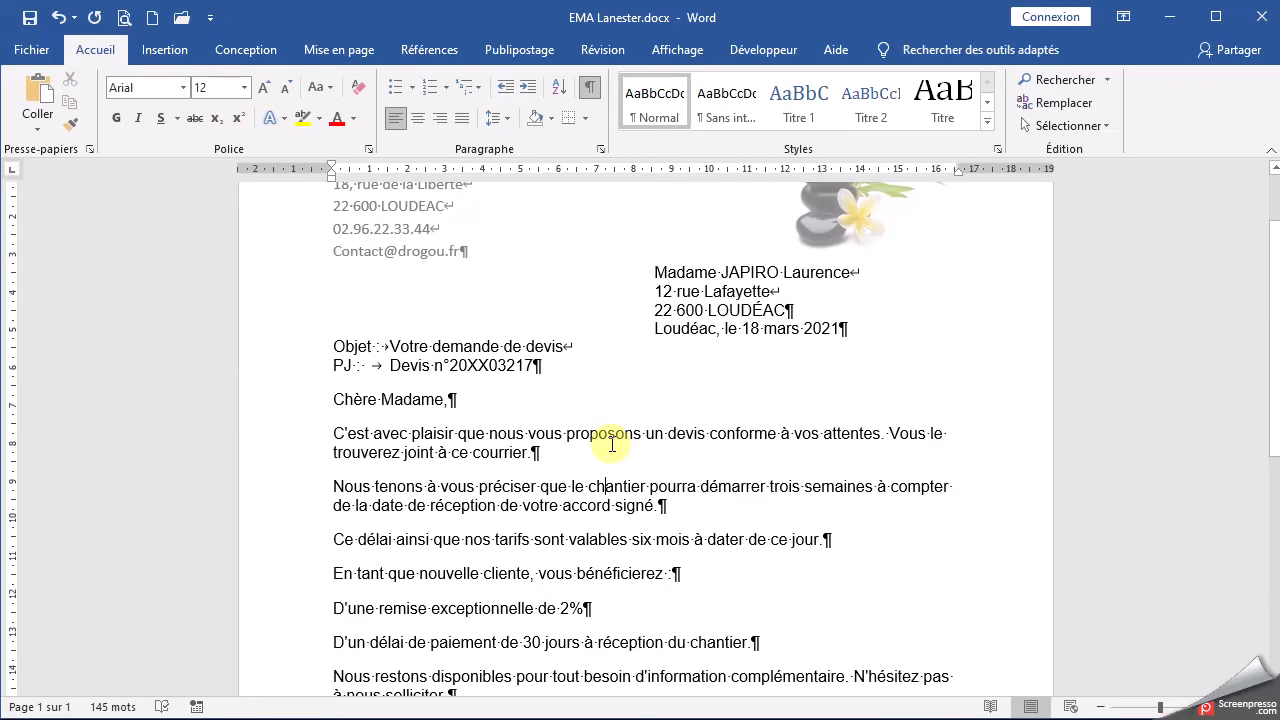
{"action": "scroll", "coordinate": [611, 443], "scroll_direction": "down", "scroll_amount": 5}
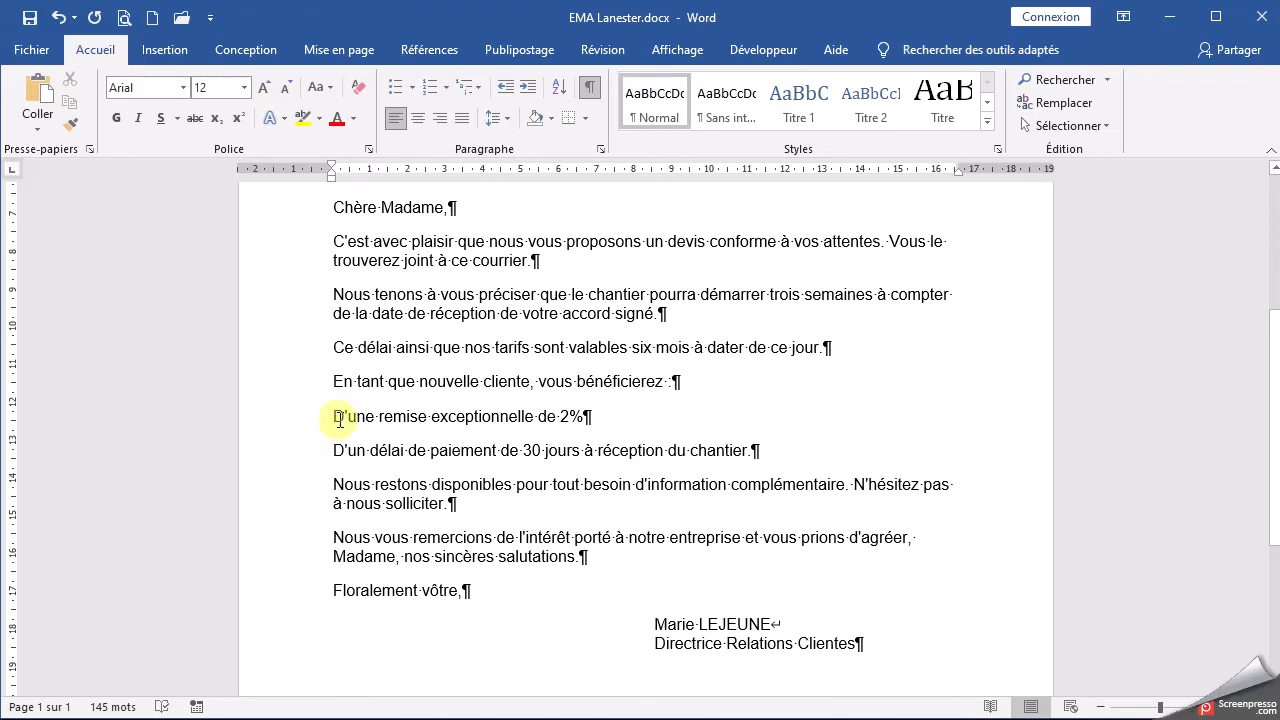
{"action": "left_click_drag", "start_coordinate": [325, 417], "coordinate": [757, 451]}
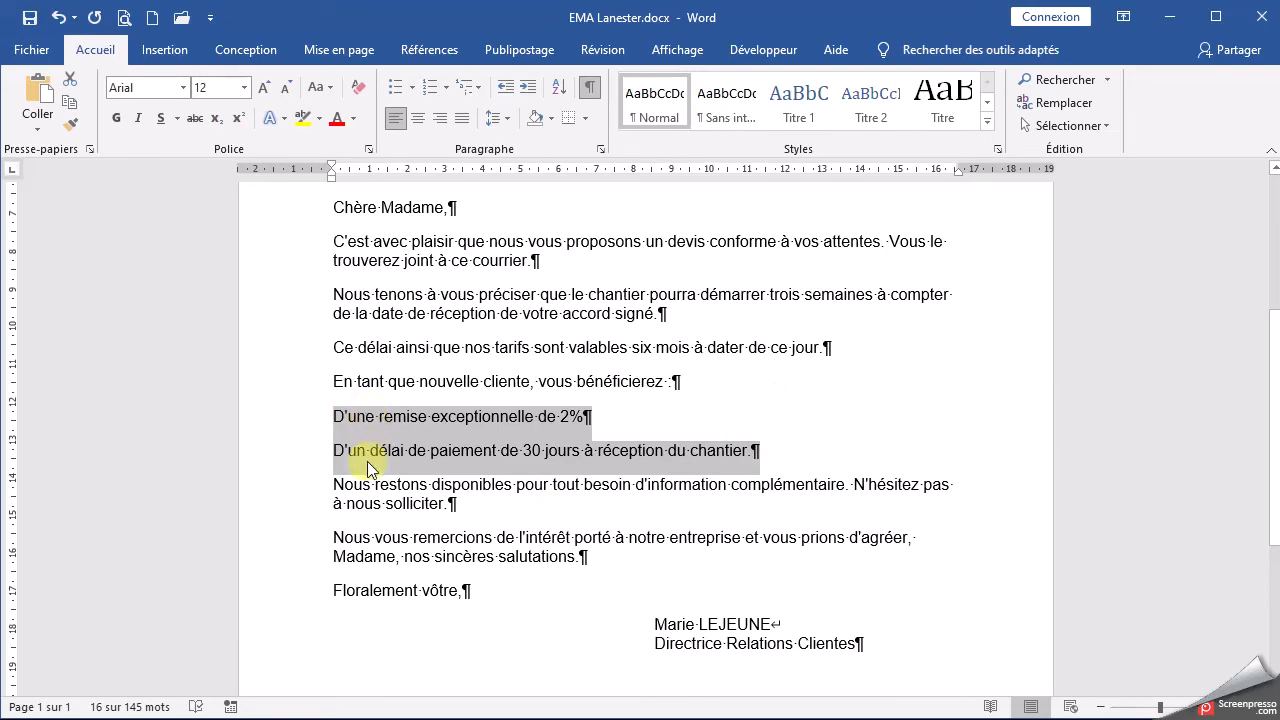
{"action": "left_click", "coordinate": [353, 118]}
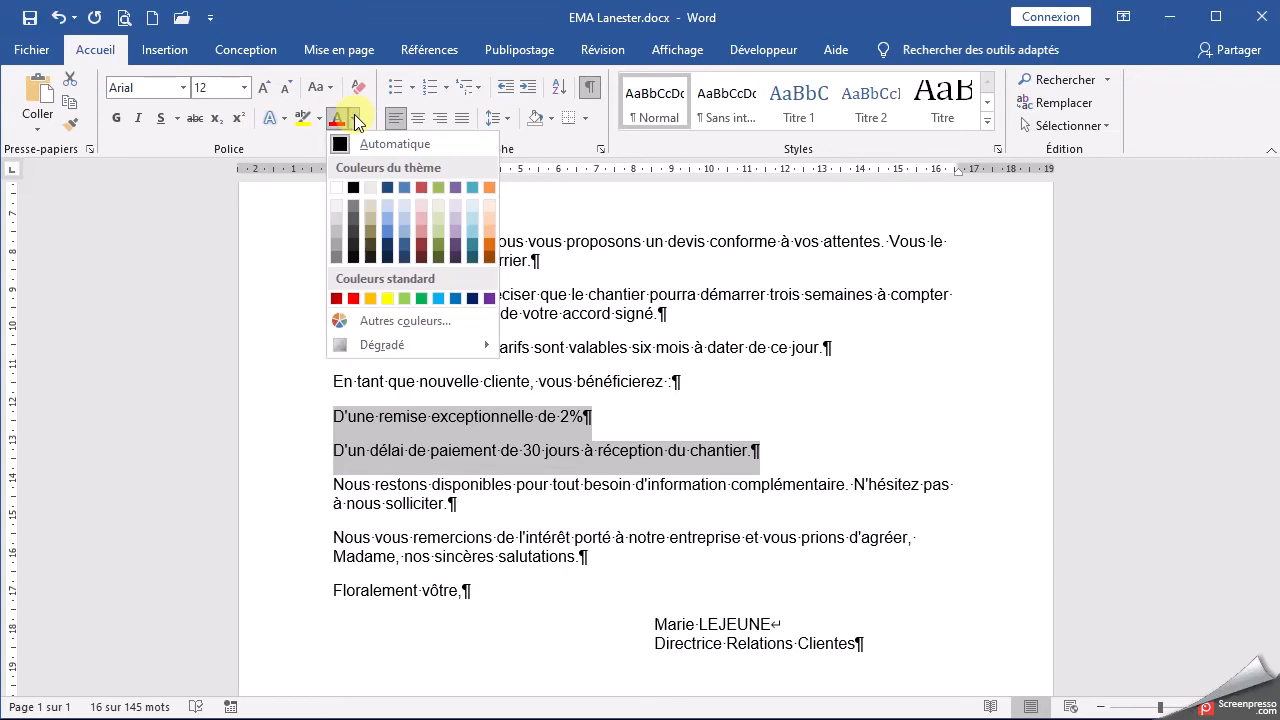
{"action": "left_click", "coordinate": [470, 186]}
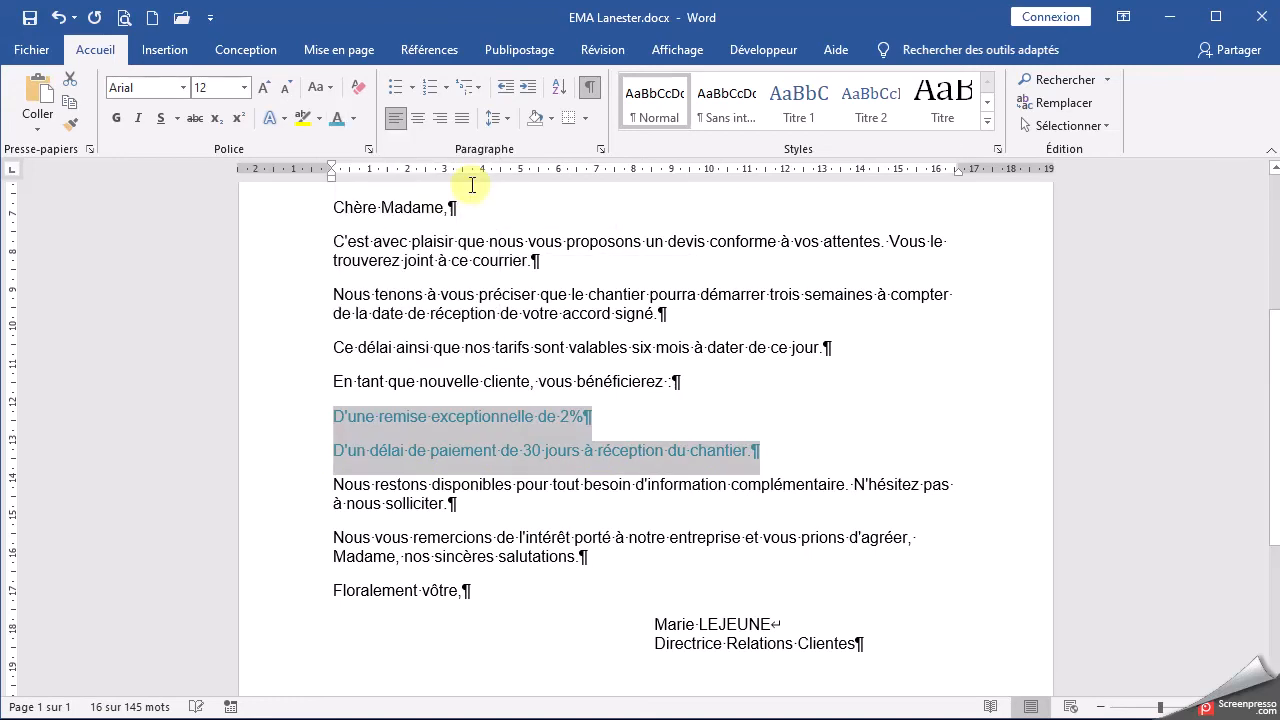
{"action": "left_click", "coordinate": [119, 120]}
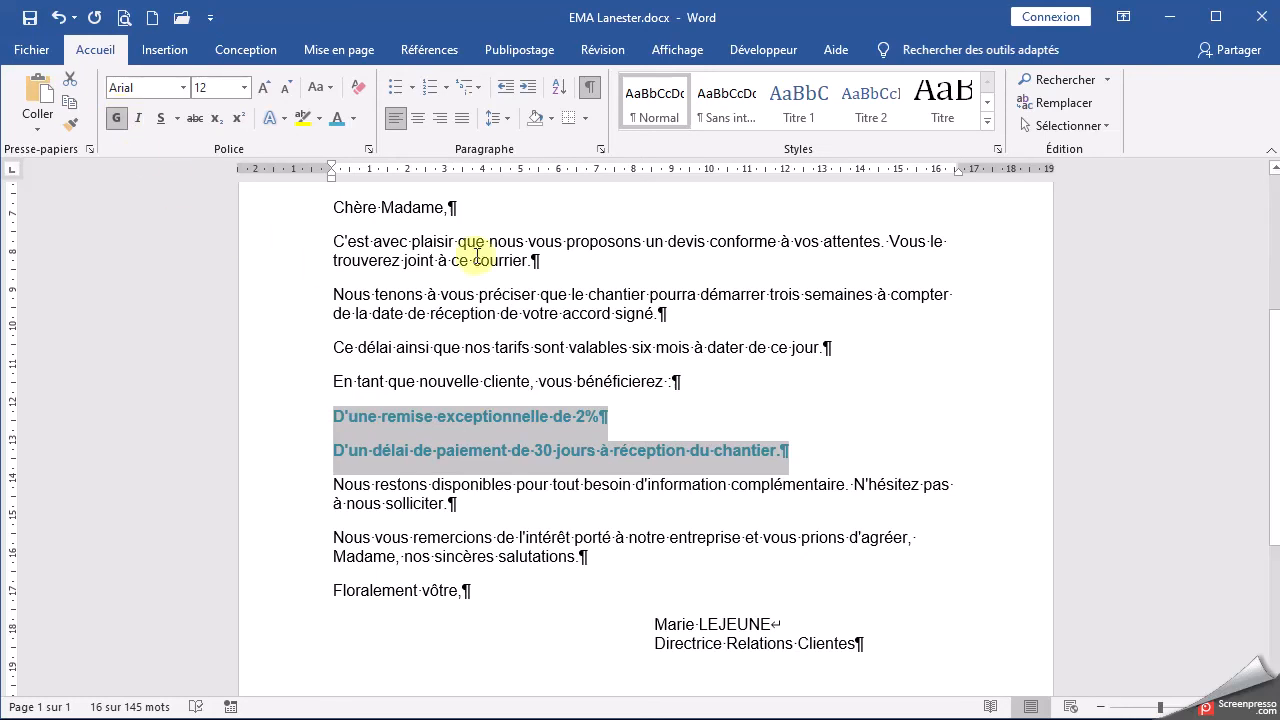
Turn the discount and payment lines into a bulleted list with check mark bullets
{"action": "left_click", "coordinate": [412, 91]}
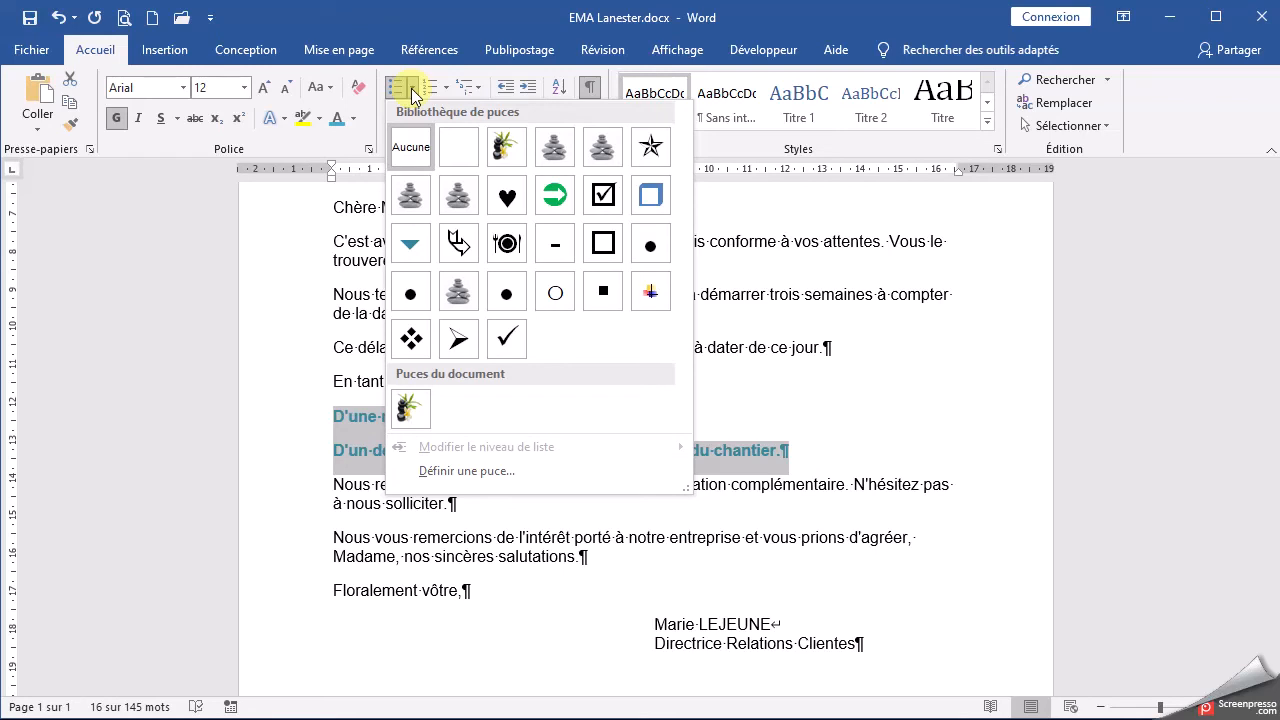
{"action": "left_click", "coordinate": [510, 340]}
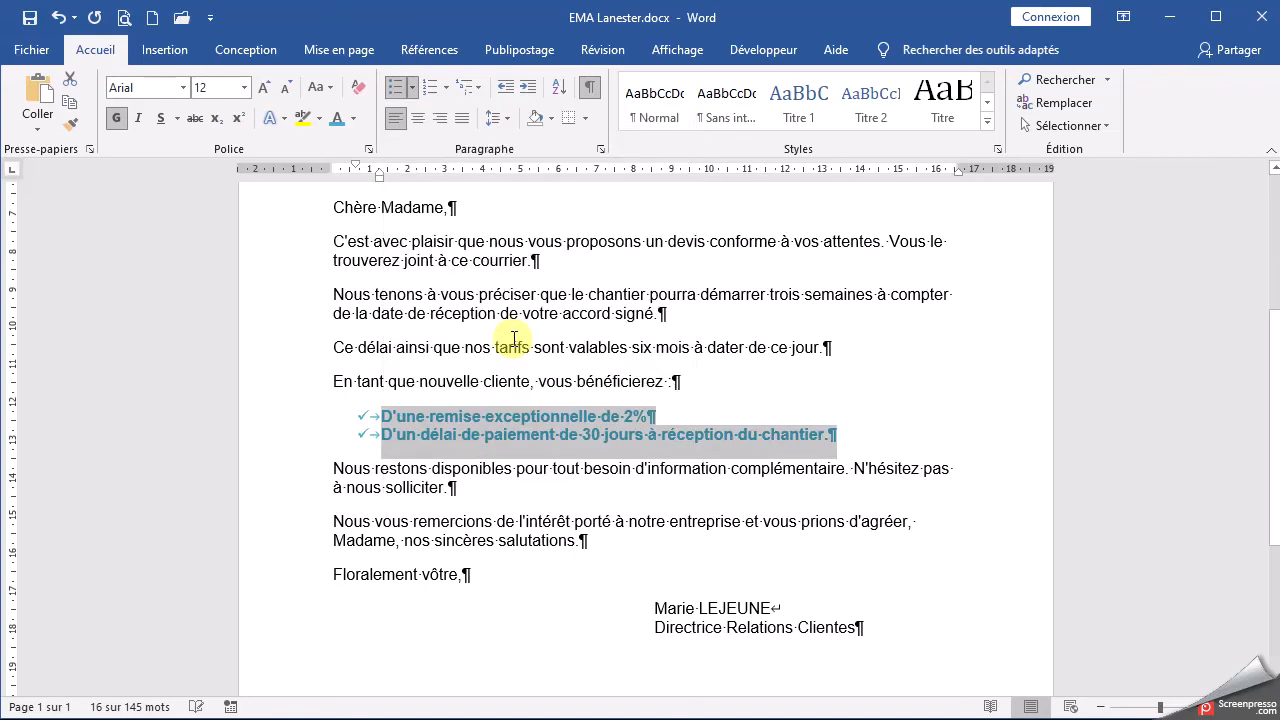
{"action": "left_click", "coordinate": [835, 435]}
Place the cursor before the recipient's name and show the vertical position (Position verticale) in the status bar
{"action": "scroll", "coordinate": [513, 530], "scroll_direction": "down", "scroll_amount": 2}
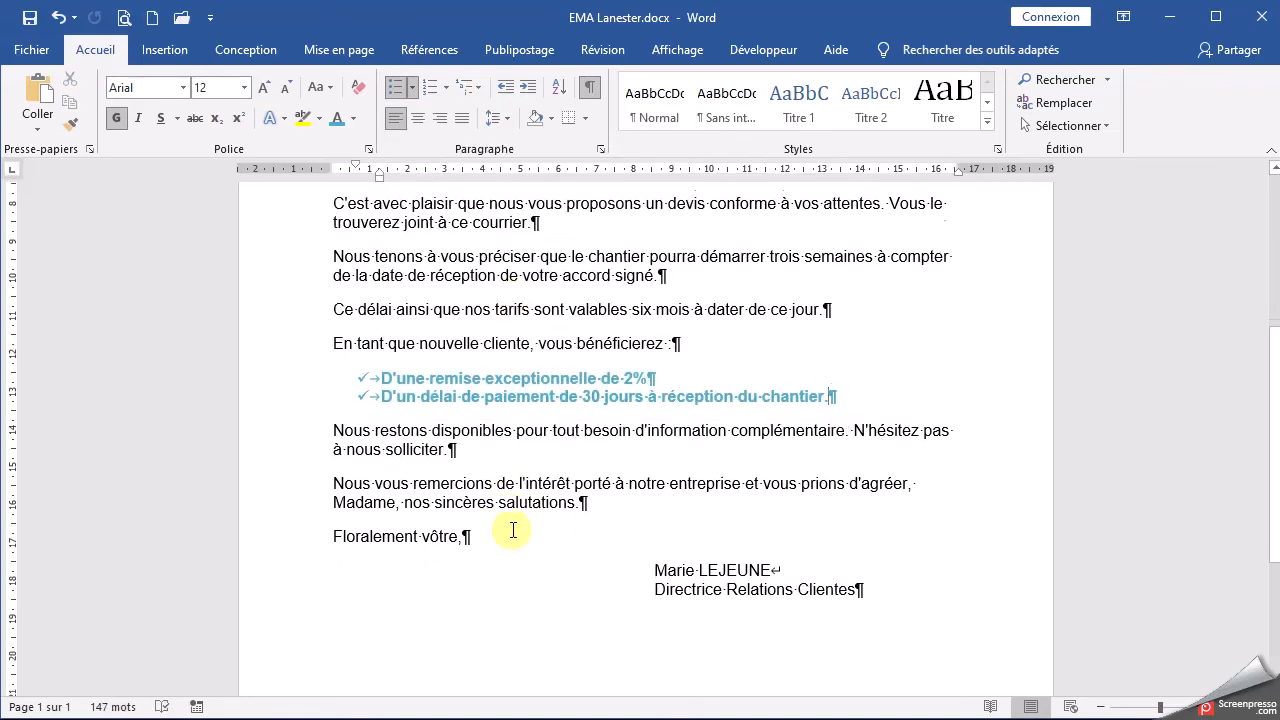
{"action": "scroll", "coordinate": [513, 530], "scroll_direction": "down", "scroll_amount": 4}
{"action": "scroll", "coordinate": [513, 530], "scroll_direction": "up", "scroll_amount": 11}
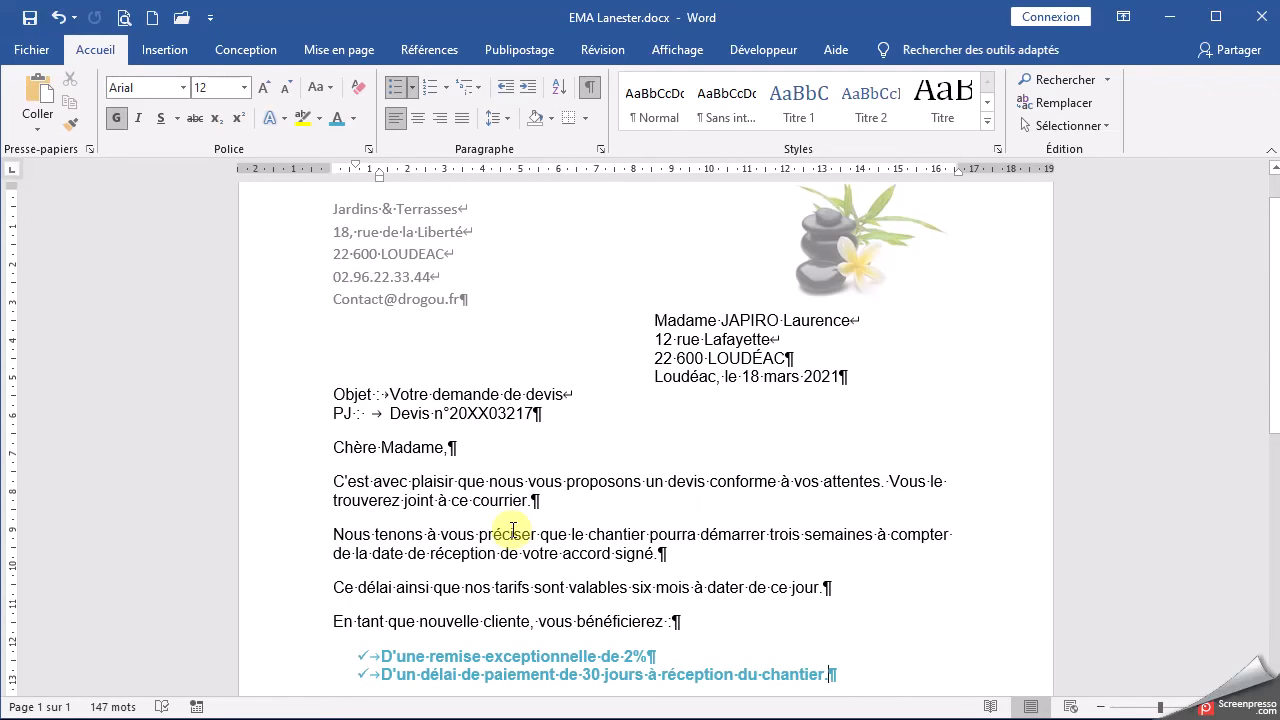
{"action": "scroll", "coordinate": [513, 530], "scroll_direction": "up", "scroll_amount": 1}
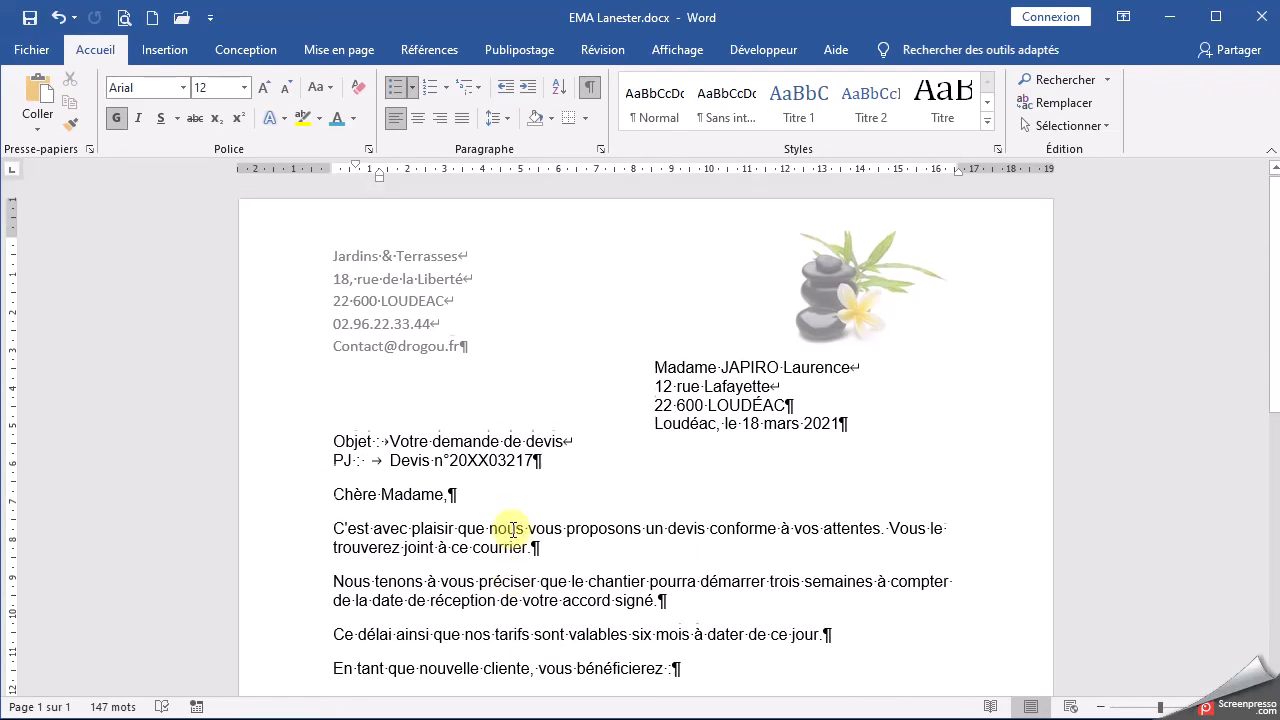
{"action": "scroll", "coordinate": [513, 530], "scroll_direction": "down", "scroll_amount": 9}
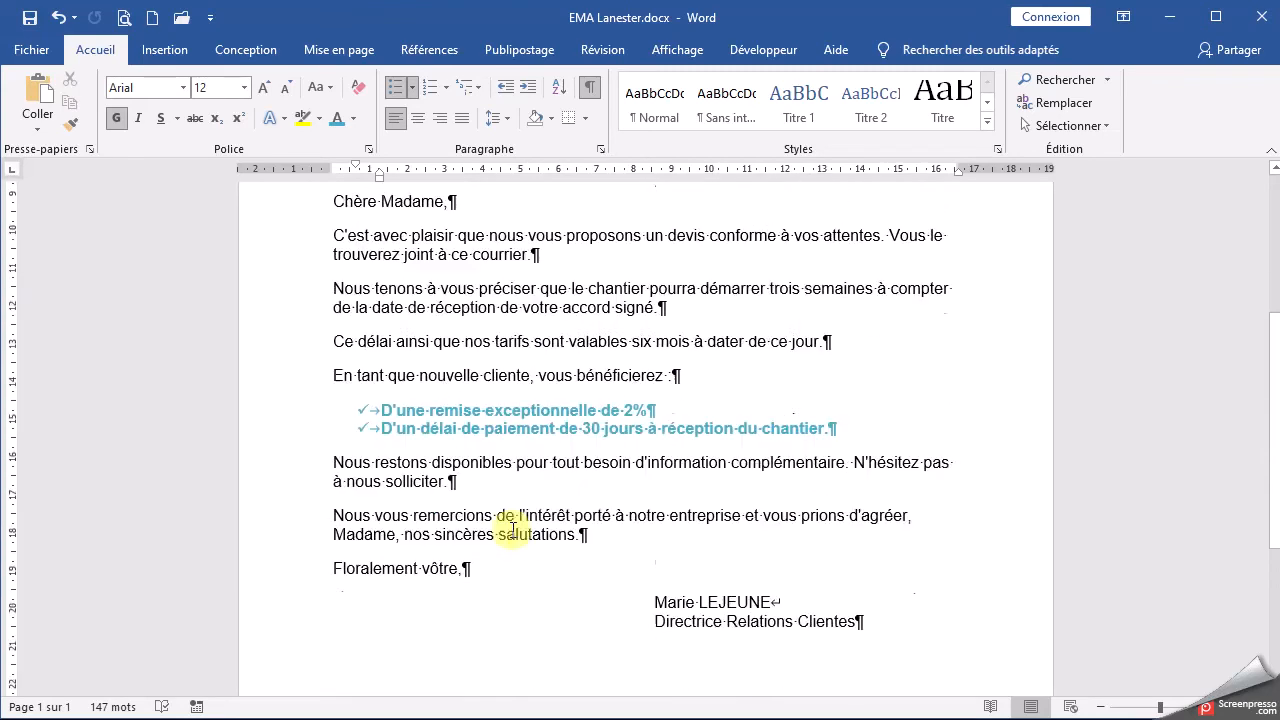
{"action": "scroll", "coordinate": [513, 530], "scroll_direction": "up", "scroll_amount": 9}
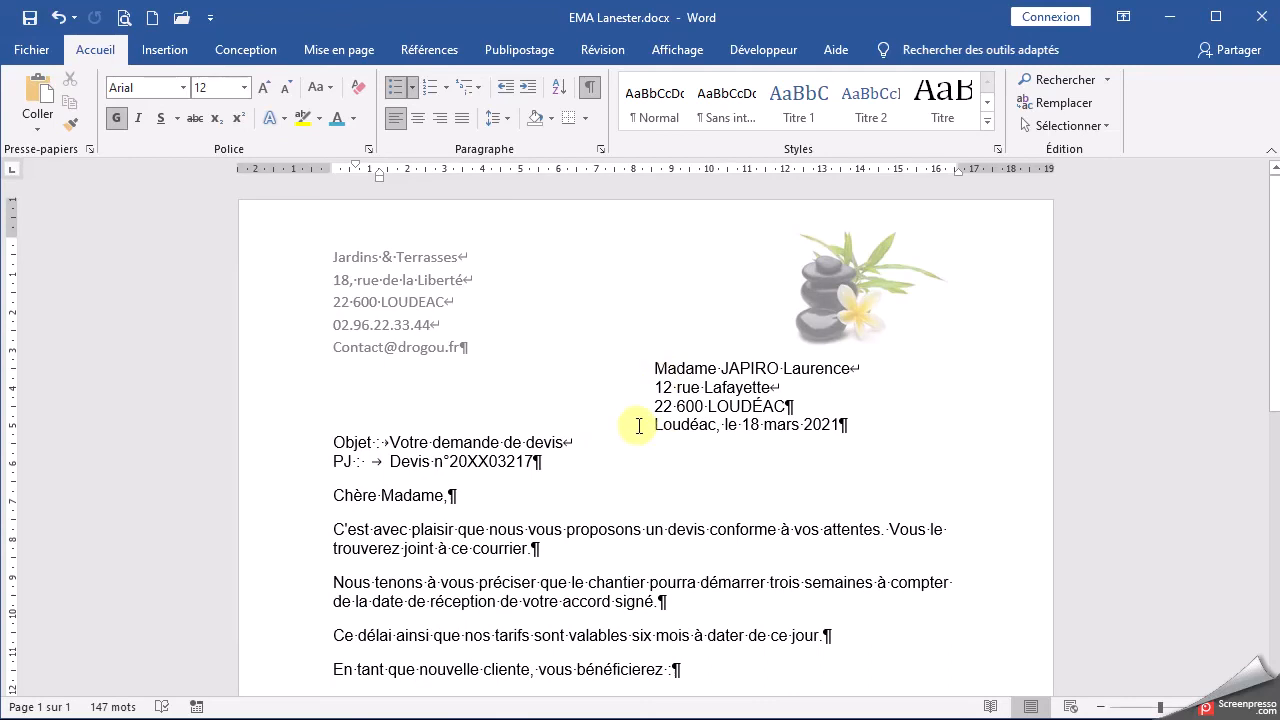
{"action": "left_click", "coordinate": [650, 369]}
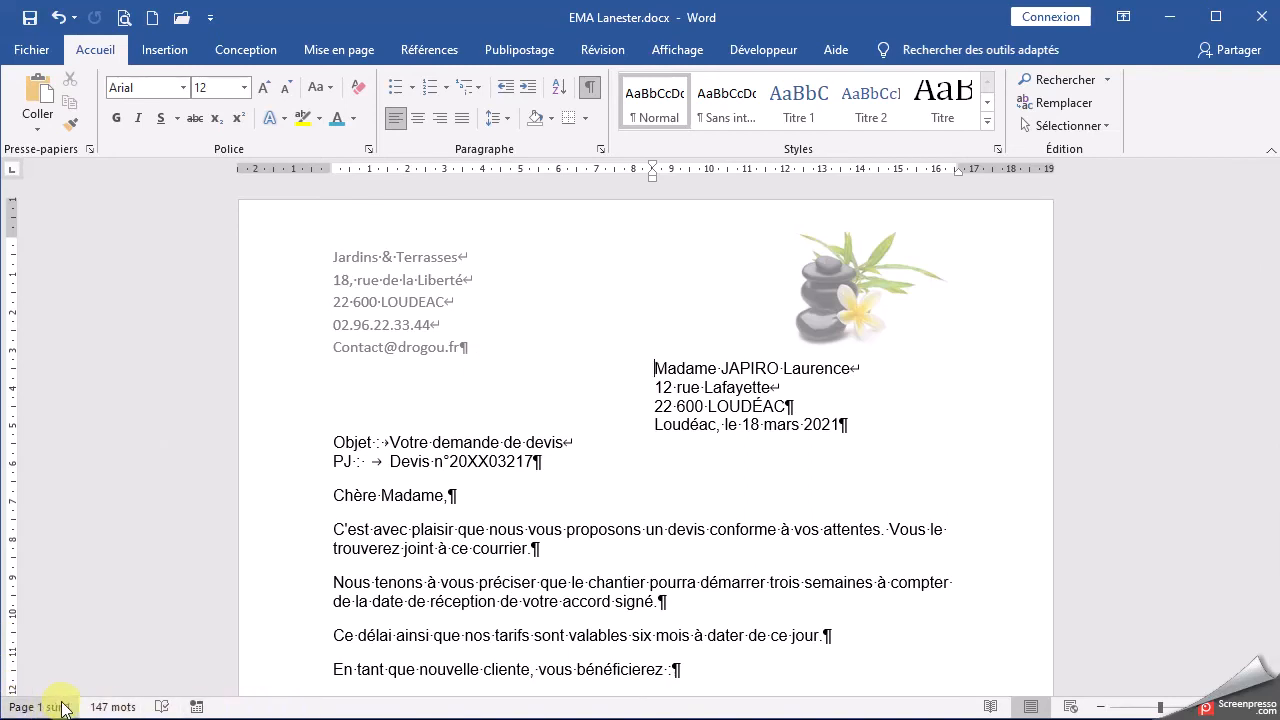
{"action": "right_click", "coordinate": [318, 709]}
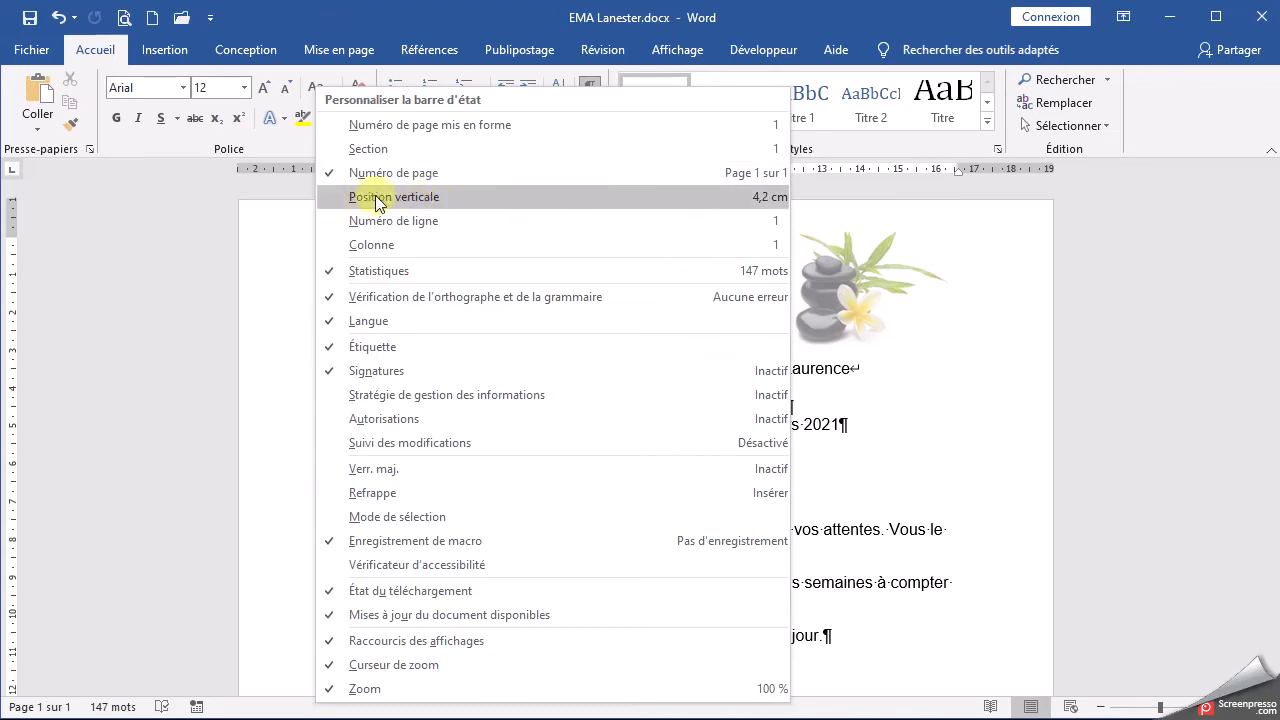
{"action": "left_click", "coordinate": [423, 197]}
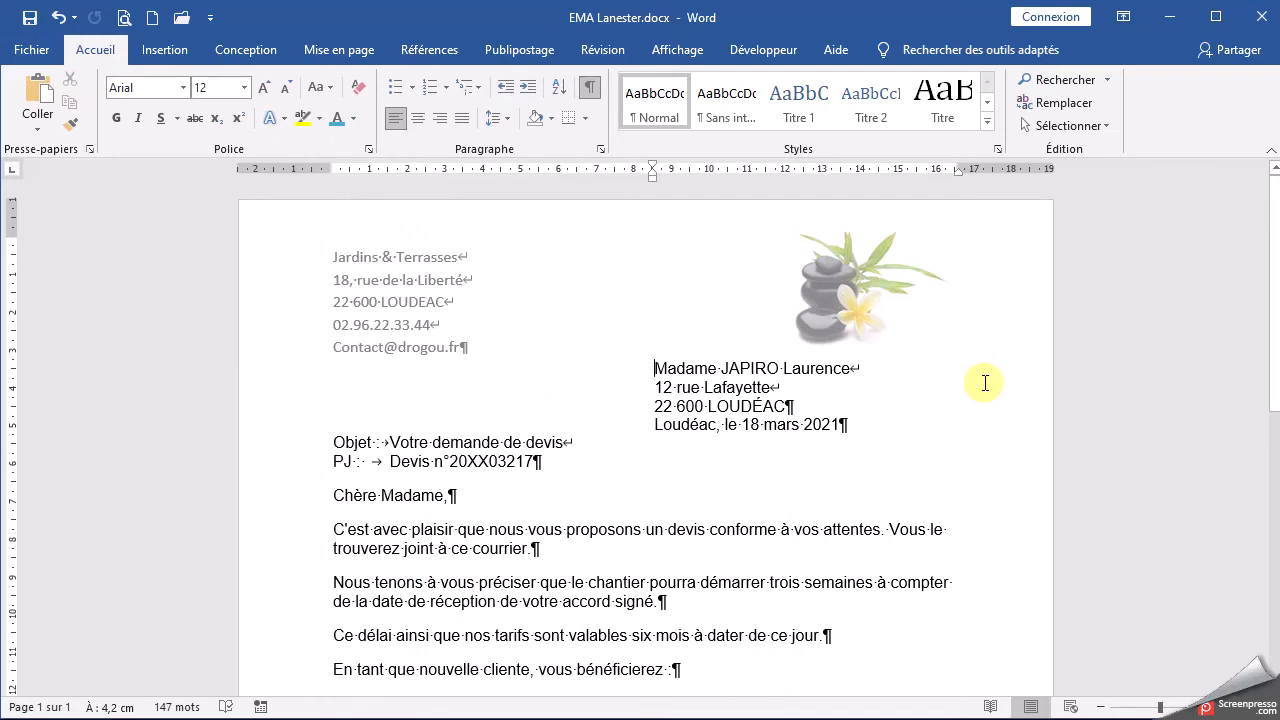
Set the spacing before the recipient's address block to 1,8 cm and check its vertical position
{"action": "left_click", "coordinate": [445, 443]}
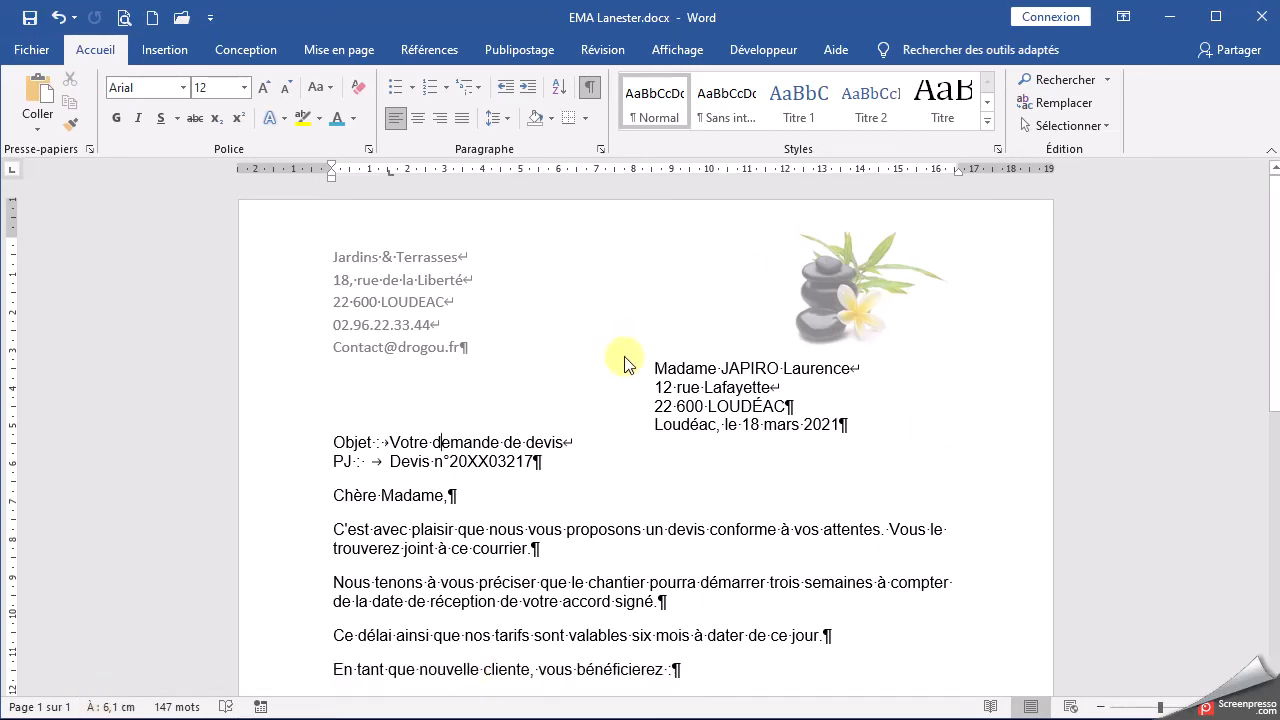
{"action": "left_click", "coordinate": [687, 368]}
{"action": "left_click_drag", "start_coordinate": [654, 368], "coordinate": [795, 407]}
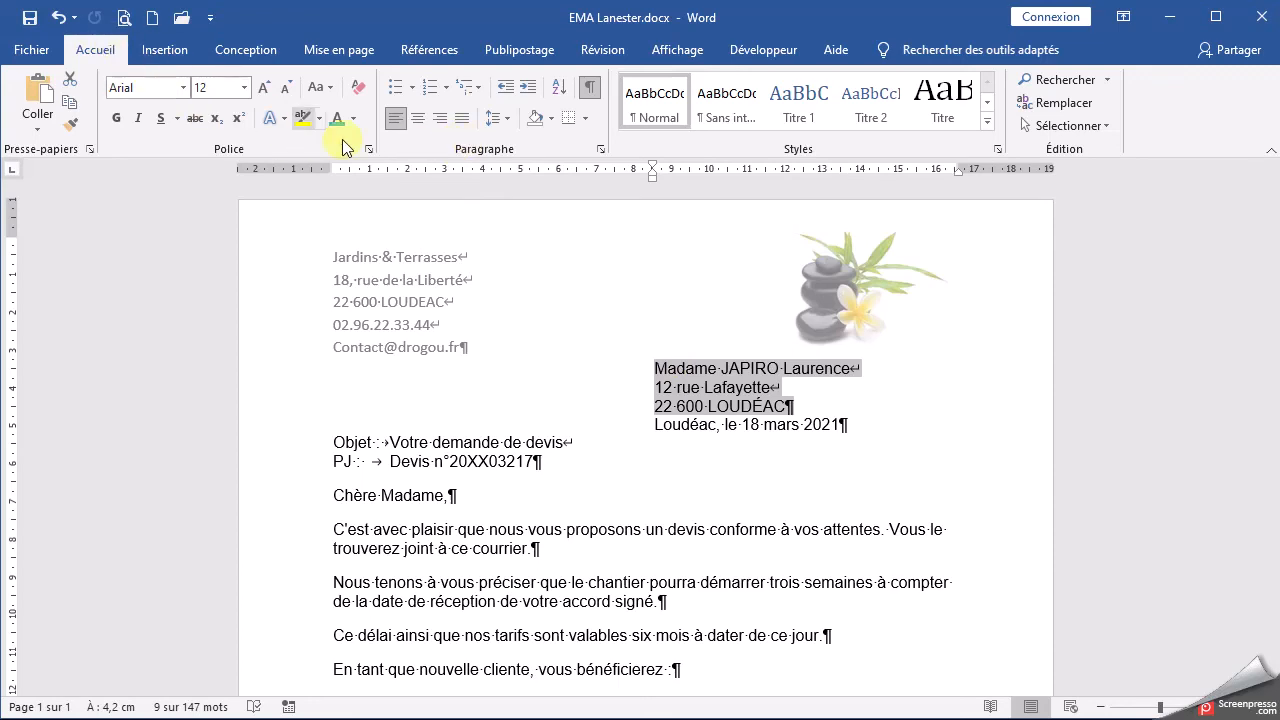
{"action": "left_click", "coordinate": [600, 148]}
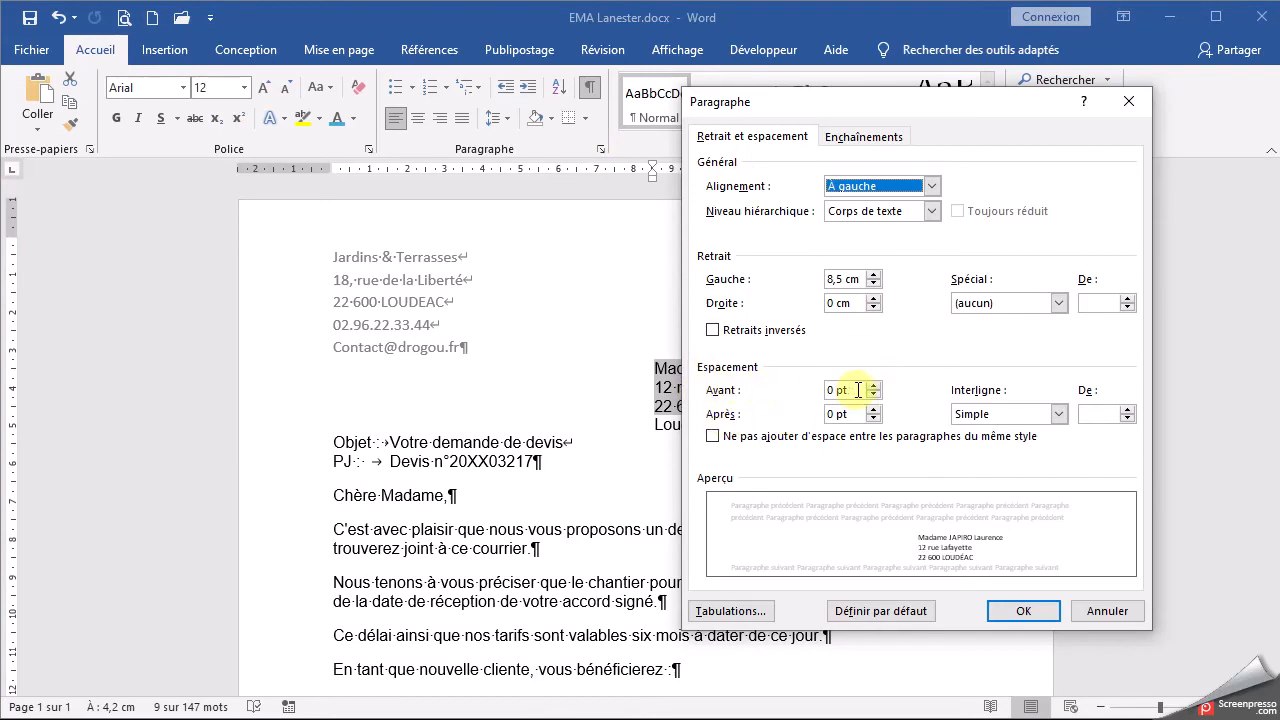
{"action": "left_click_drag", "start_coordinate": [862, 390], "coordinate": [816, 389]}
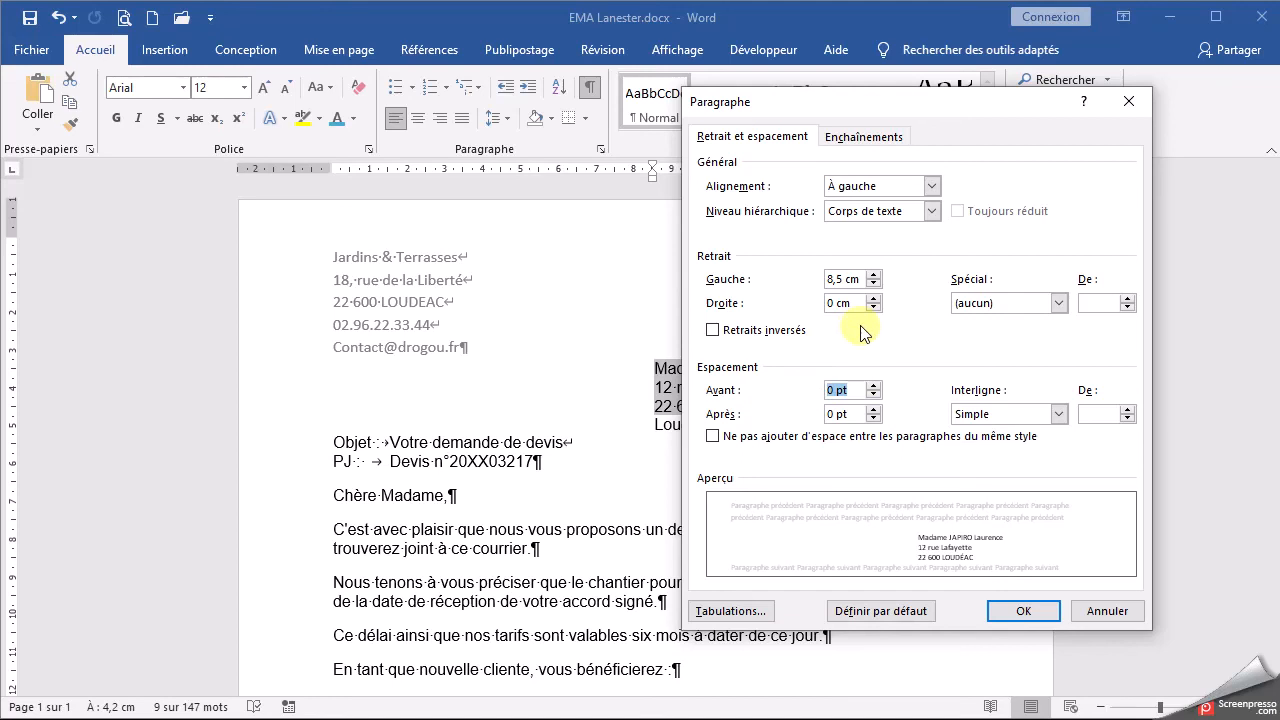
{"action": "type", "text": "1,8cm"}
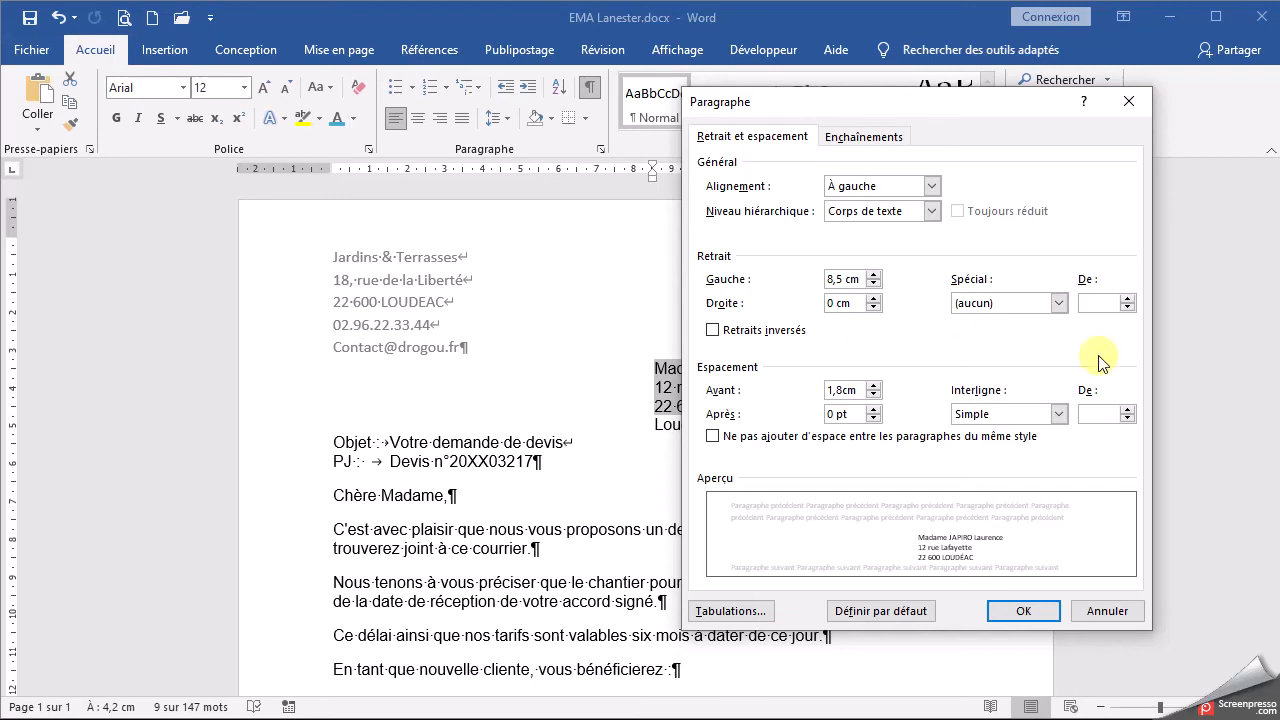
{"action": "left_click", "coordinate": [1030, 611]}
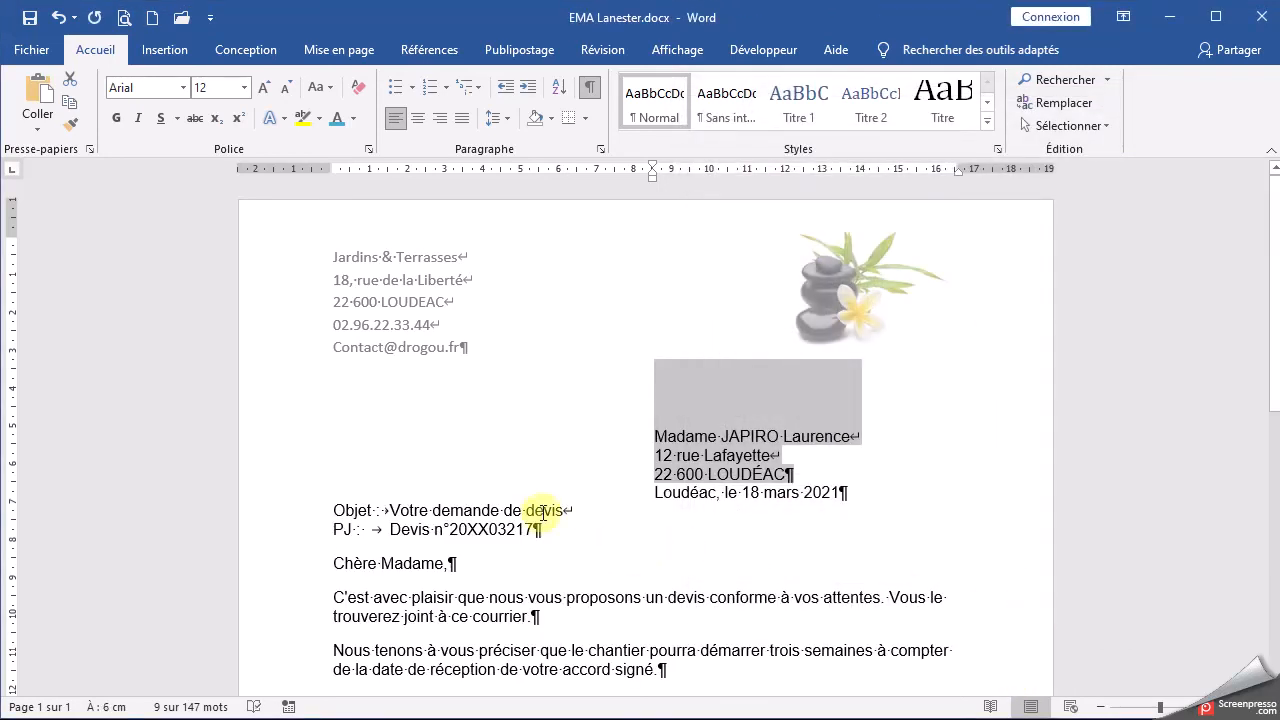
{"action": "left_click", "coordinate": [690, 432]}
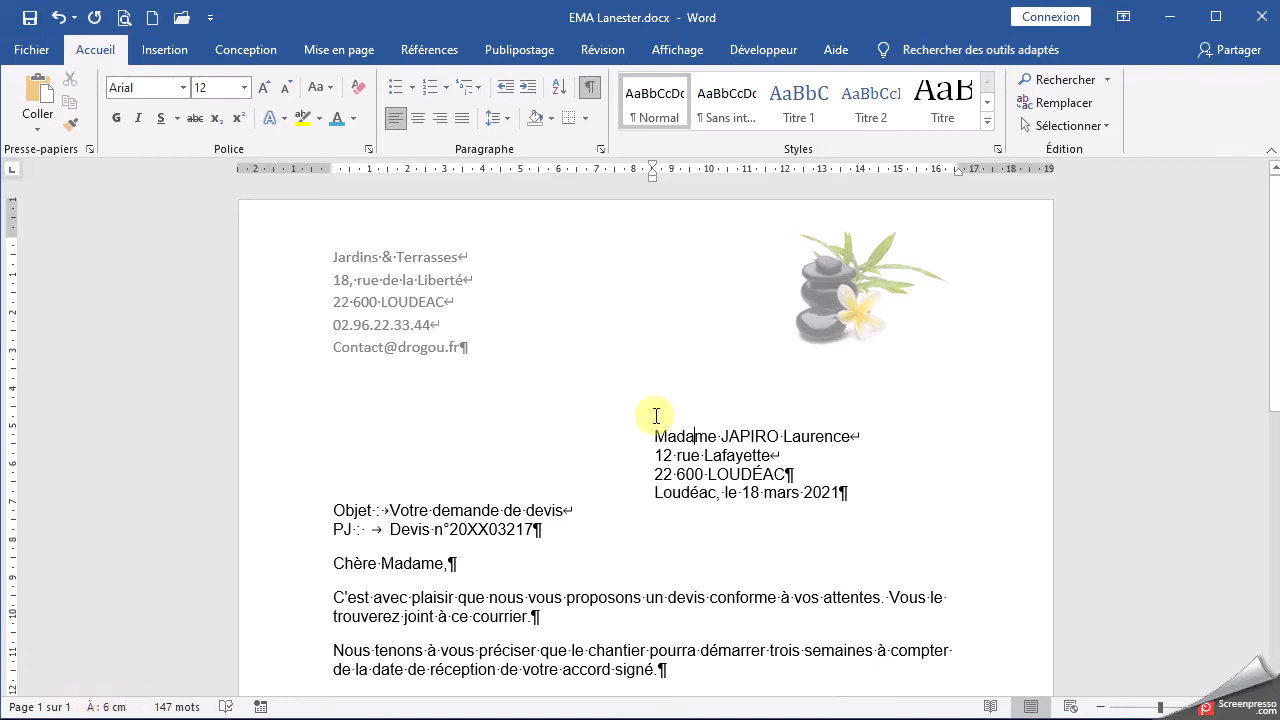
Set the spacing before and after the place-and-date line to 2 lines each ("2ligne")
{"action": "scroll", "coordinate": [656, 415], "scroll_direction": "down", "scroll_amount": 1}
{"action": "left_click_drag", "start_coordinate": [653, 444], "coordinate": [856, 444]}
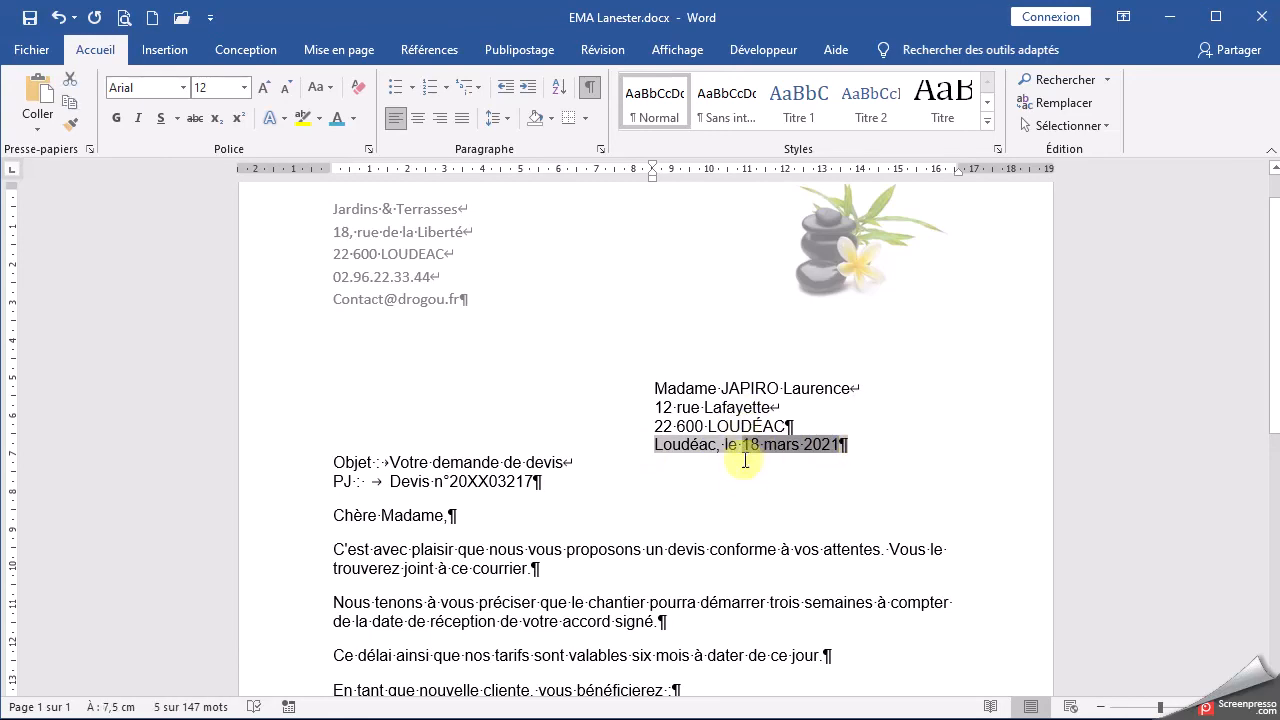
{"action": "left_click", "coordinate": [601, 150]}
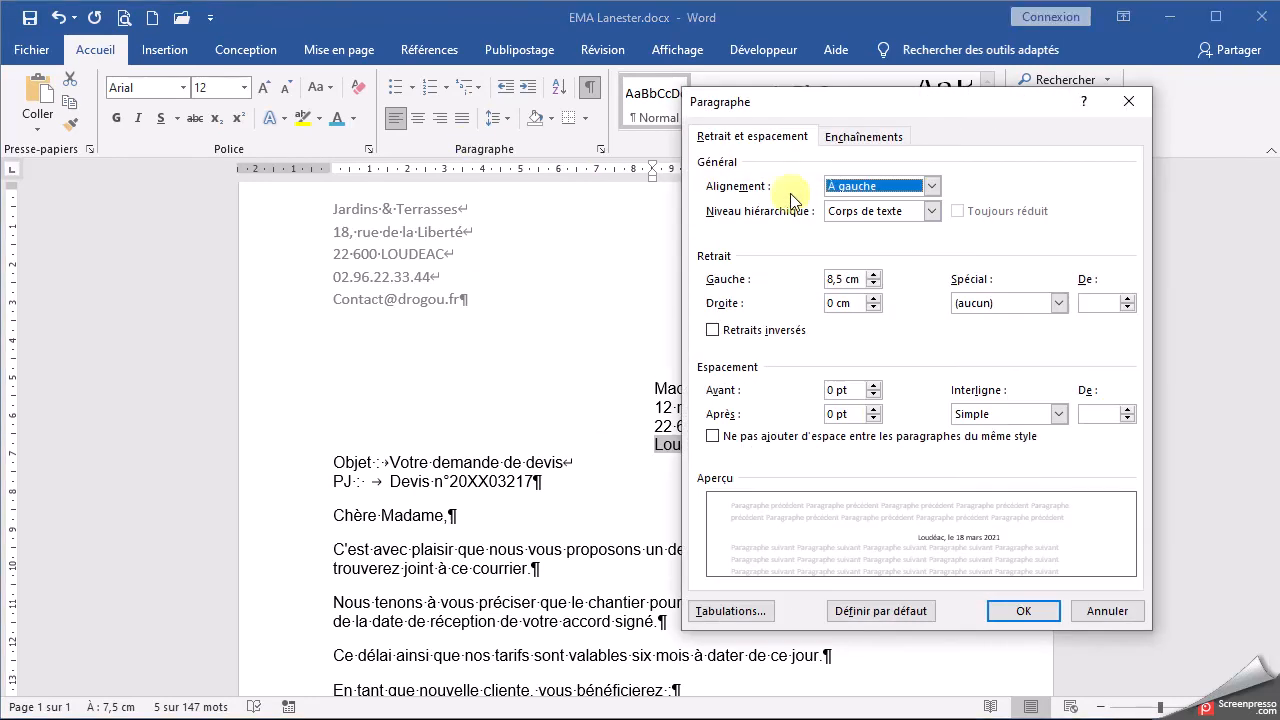
{"action": "left_click_drag", "start_coordinate": [856, 397], "coordinate": [800, 398]}
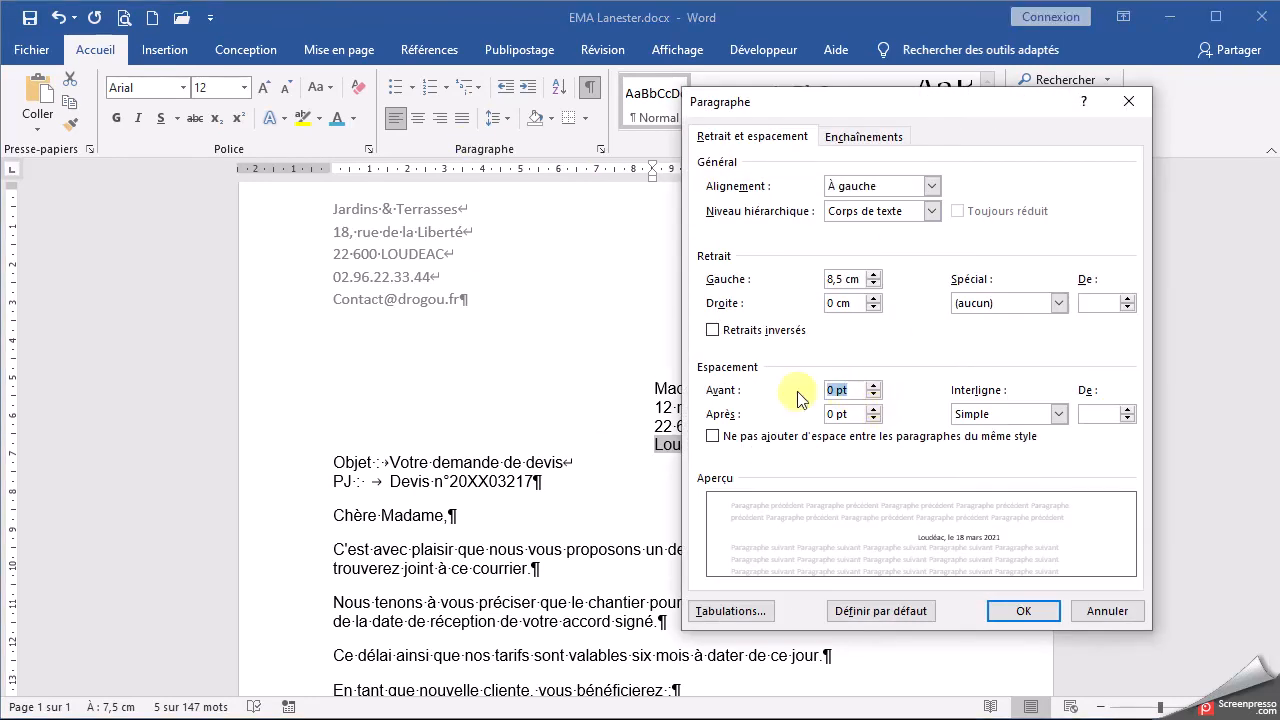
{"action": "type", "text": "2ligne"}
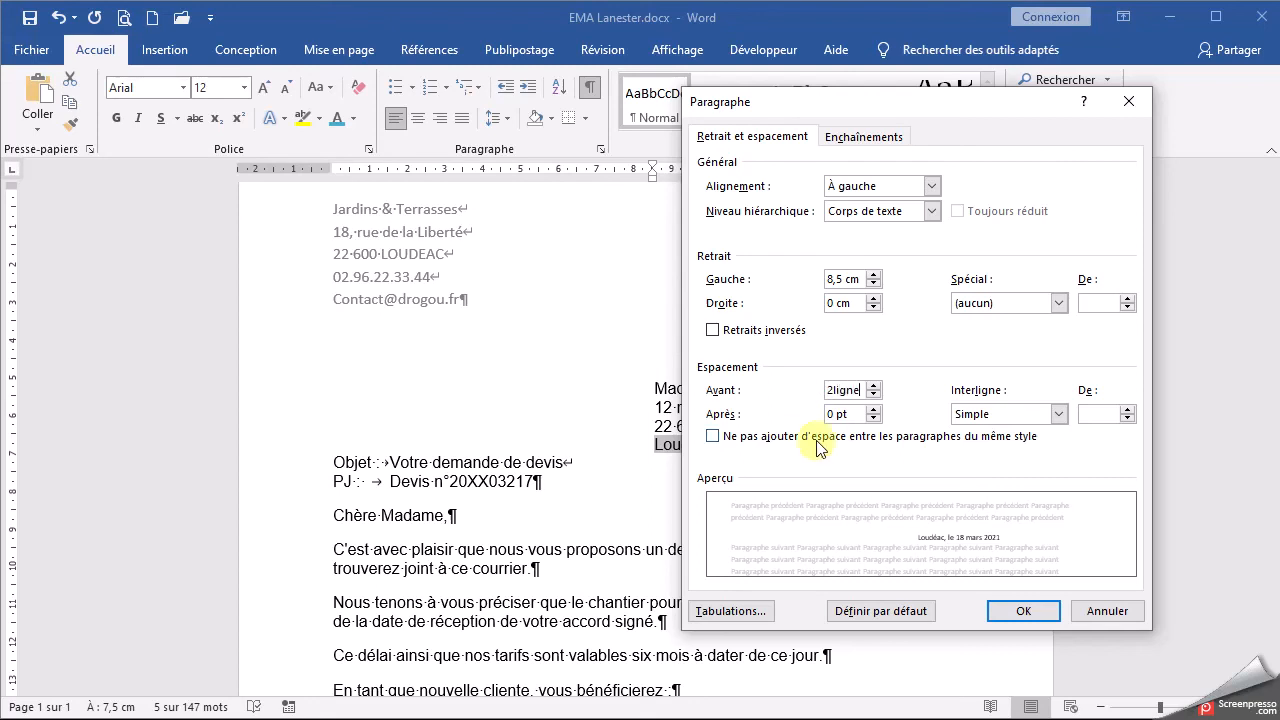
{"action": "left_click_drag", "start_coordinate": [858, 414], "coordinate": [817, 421]}
{"action": "type", "text": "2ligne"}
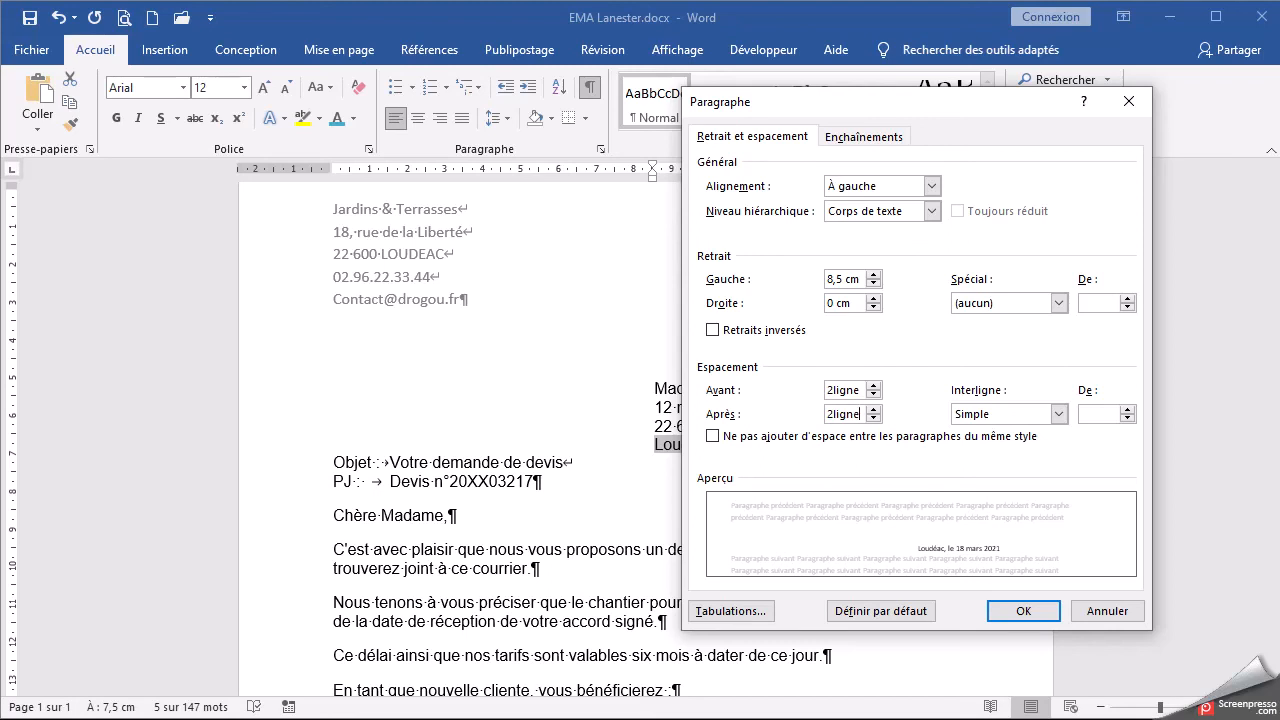
{"action": "left_click", "coordinate": [1016, 611]}
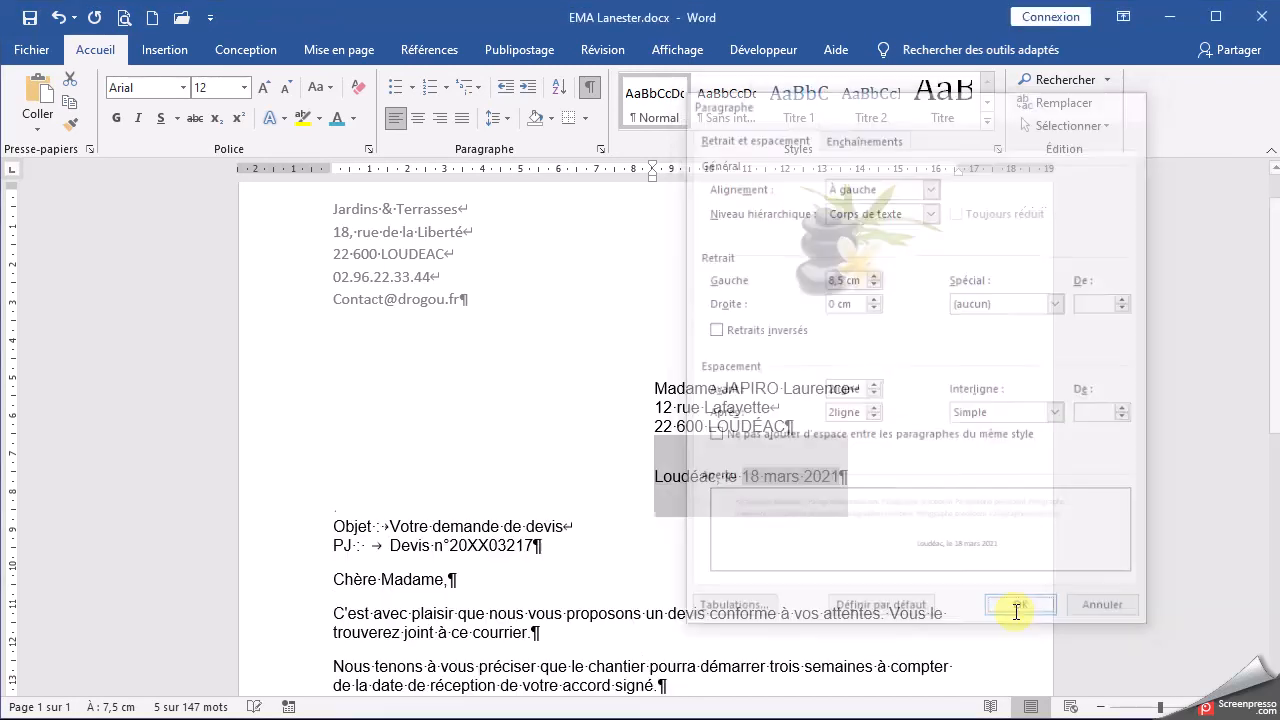
{"action": "left_click", "coordinate": [758, 539]}
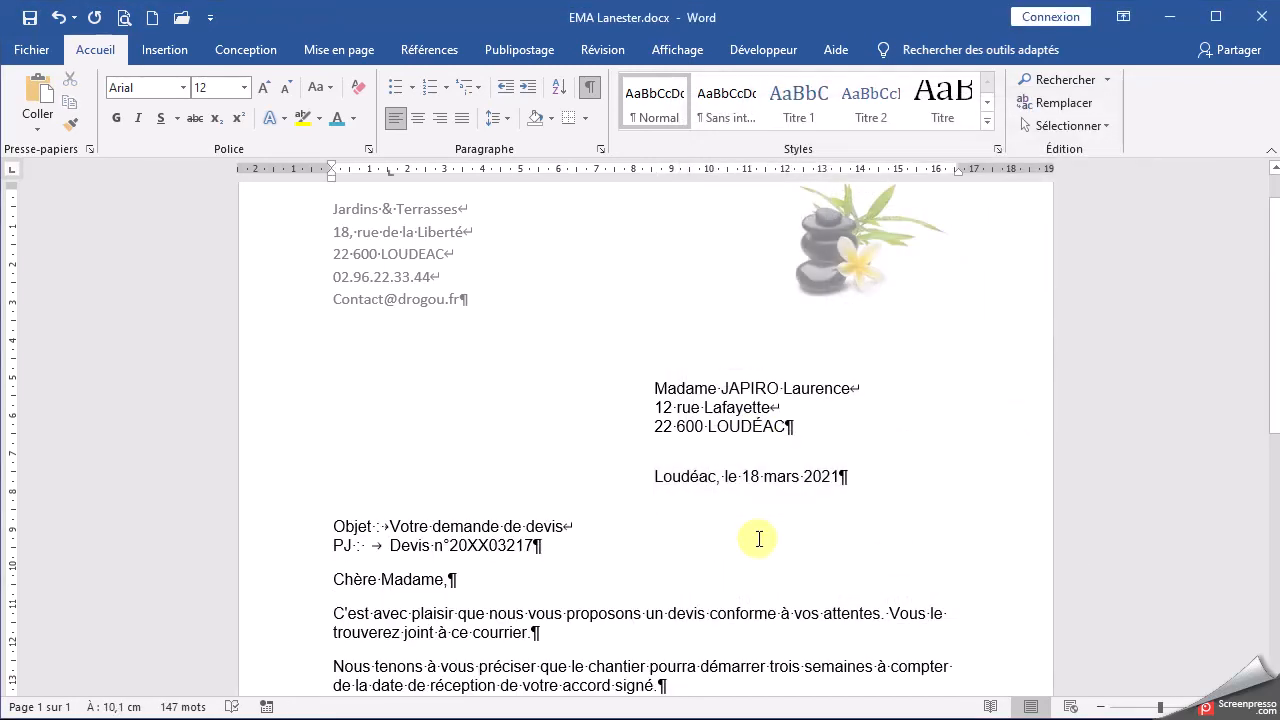
Insert the built-in three-column blank footer, Vide (3 colonnes), into the letter
{"action": "scroll", "coordinate": [759, 539], "scroll_direction": "down", "scroll_amount": 9}
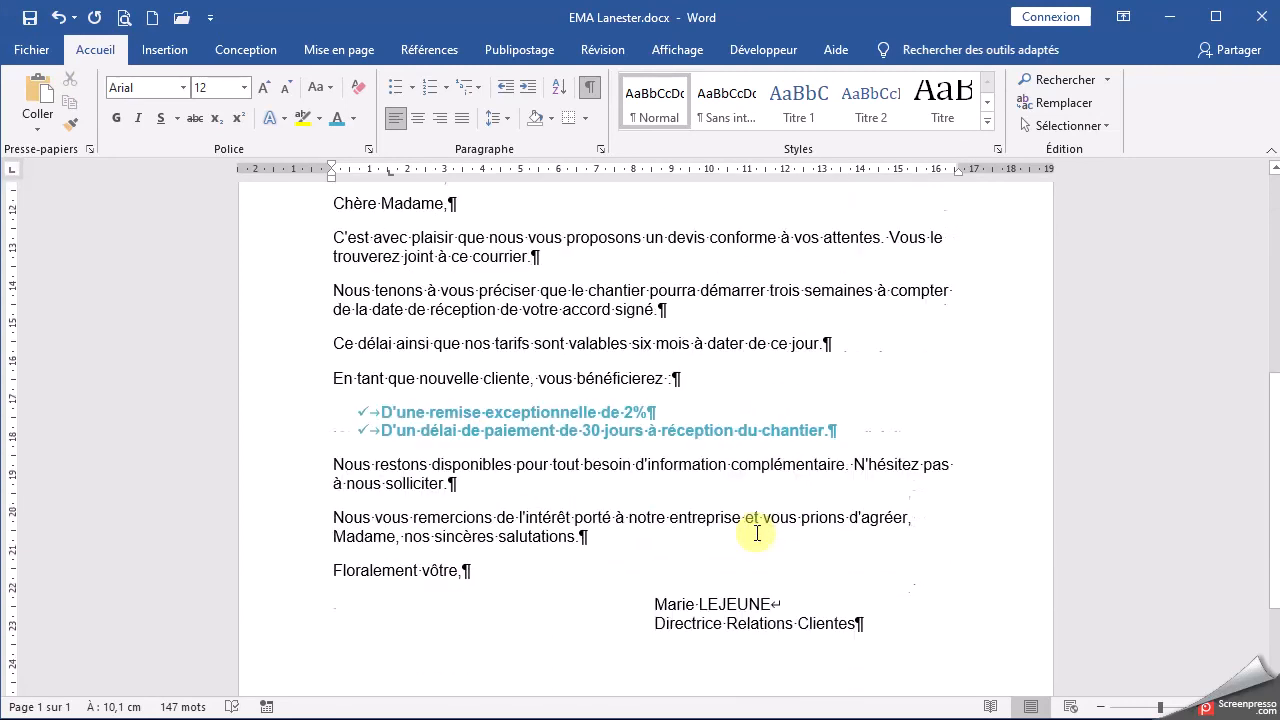
{"action": "scroll", "coordinate": [757, 533], "scroll_direction": "up", "scroll_amount": 9}
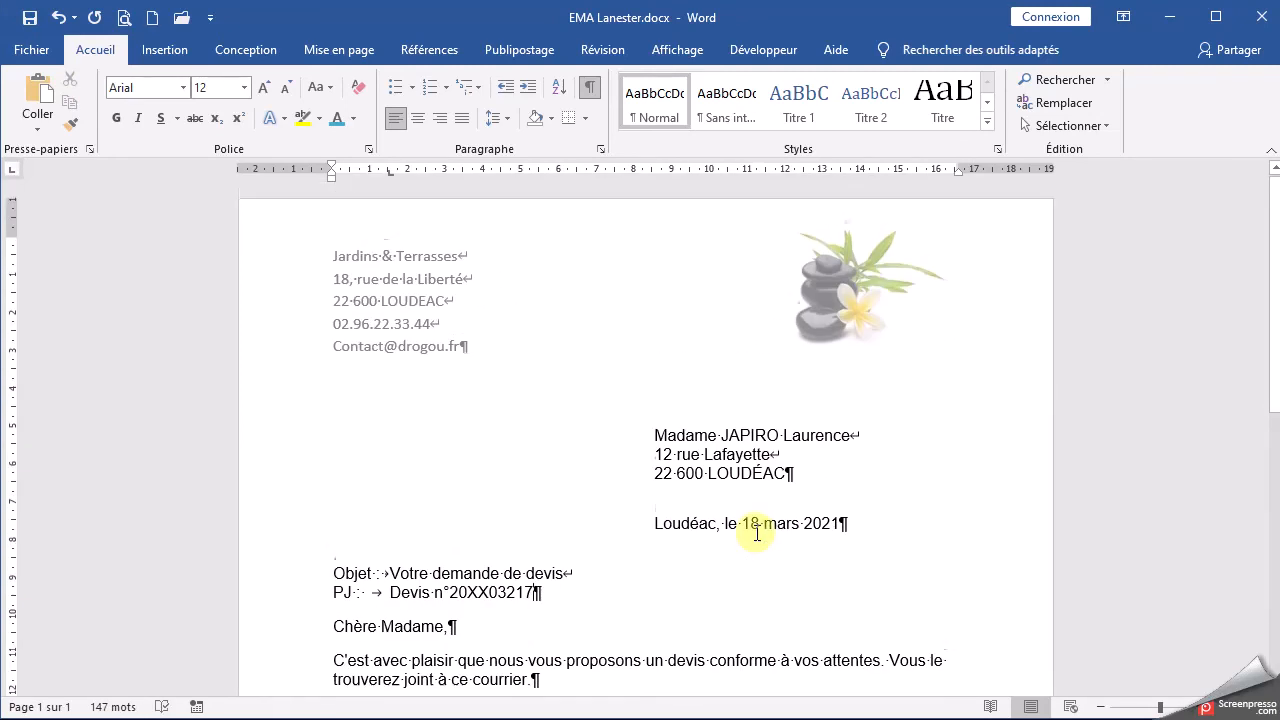
{"action": "scroll", "coordinate": [757, 533], "scroll_direction": "down", "scroll_amount": 9}
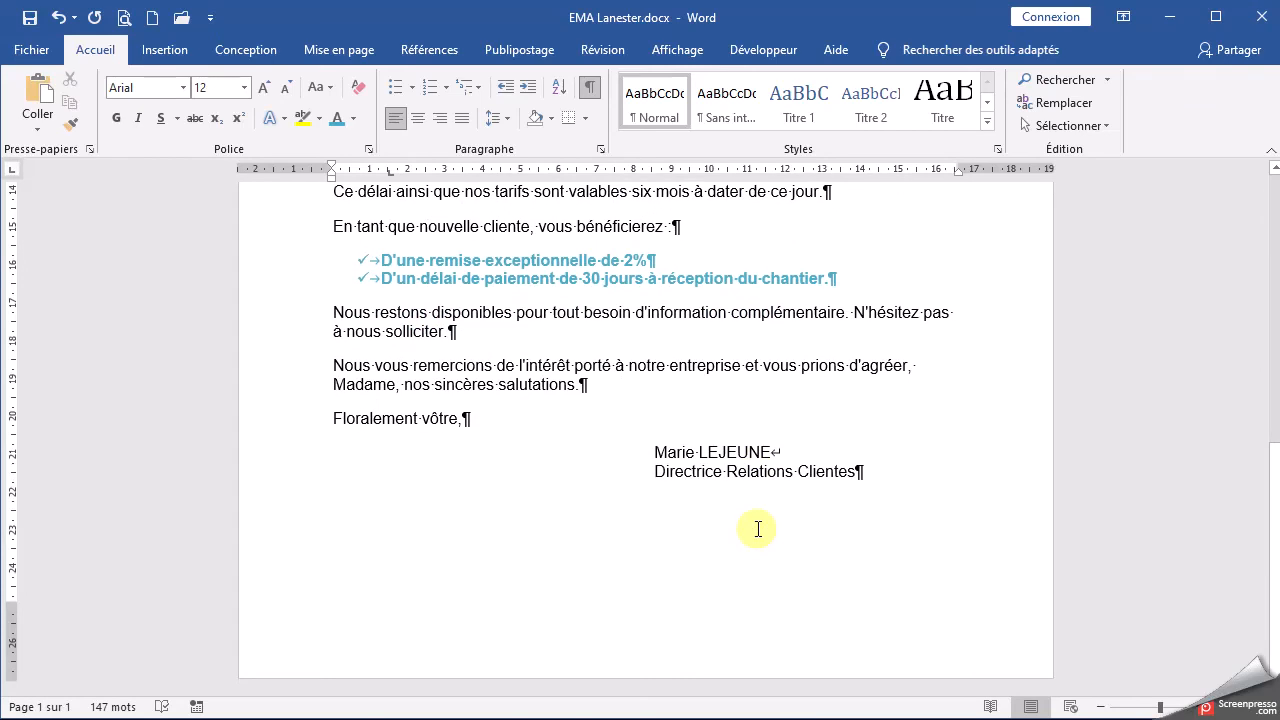
{"action": "scroll", "coordinate": [757, 529], "scroll_direction": "up", "scroll_amount": 9}
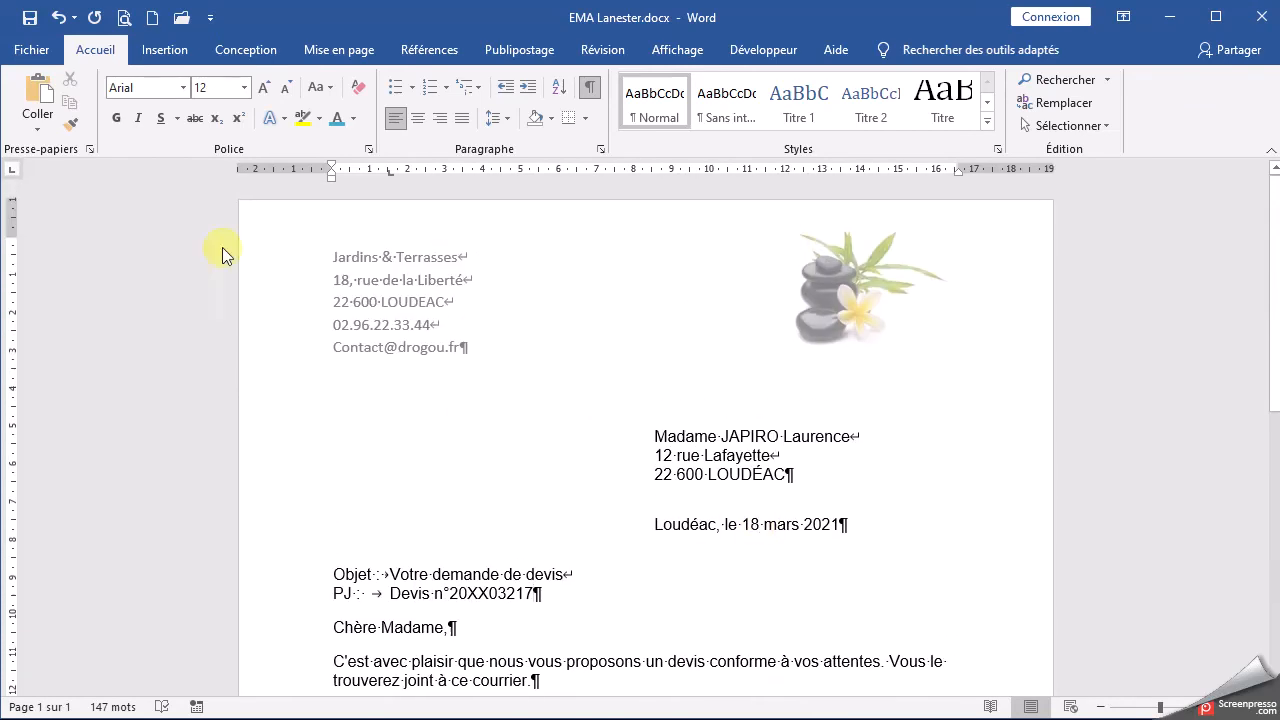
{"action": "left_click", "coordinate": [153, 50]}
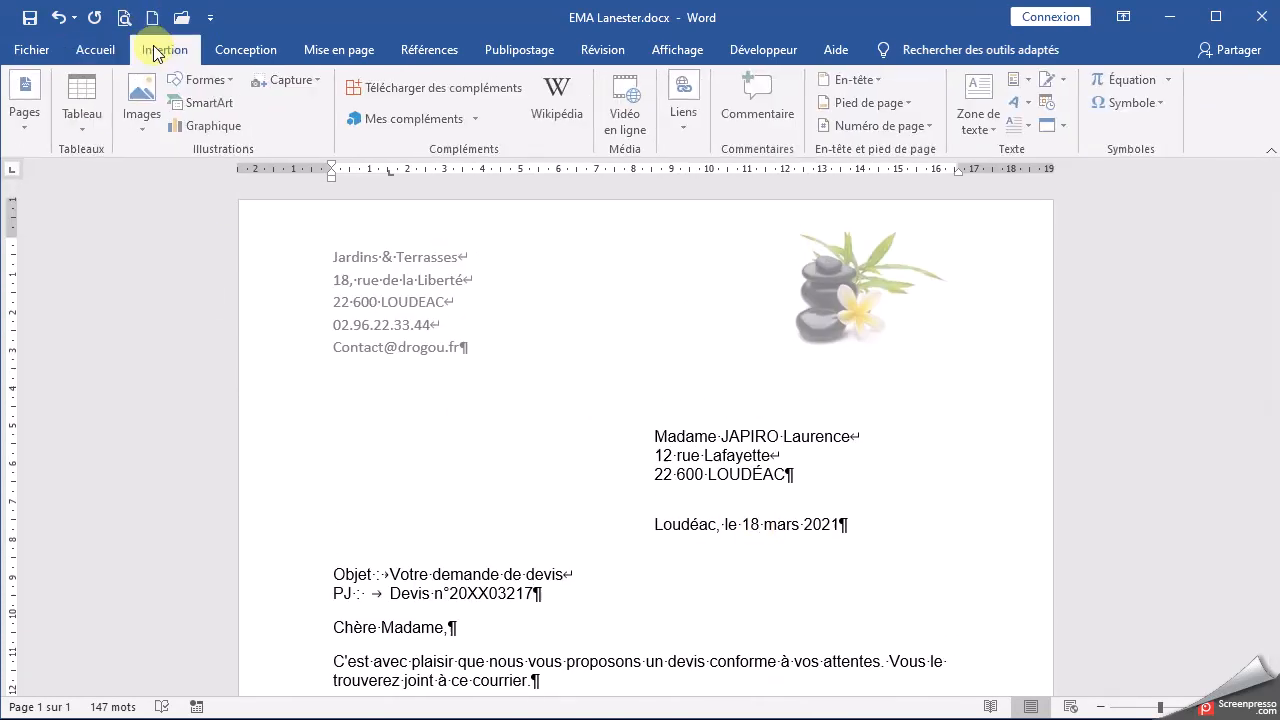
{"action": "left_click", "coordinate": [896, 105]}
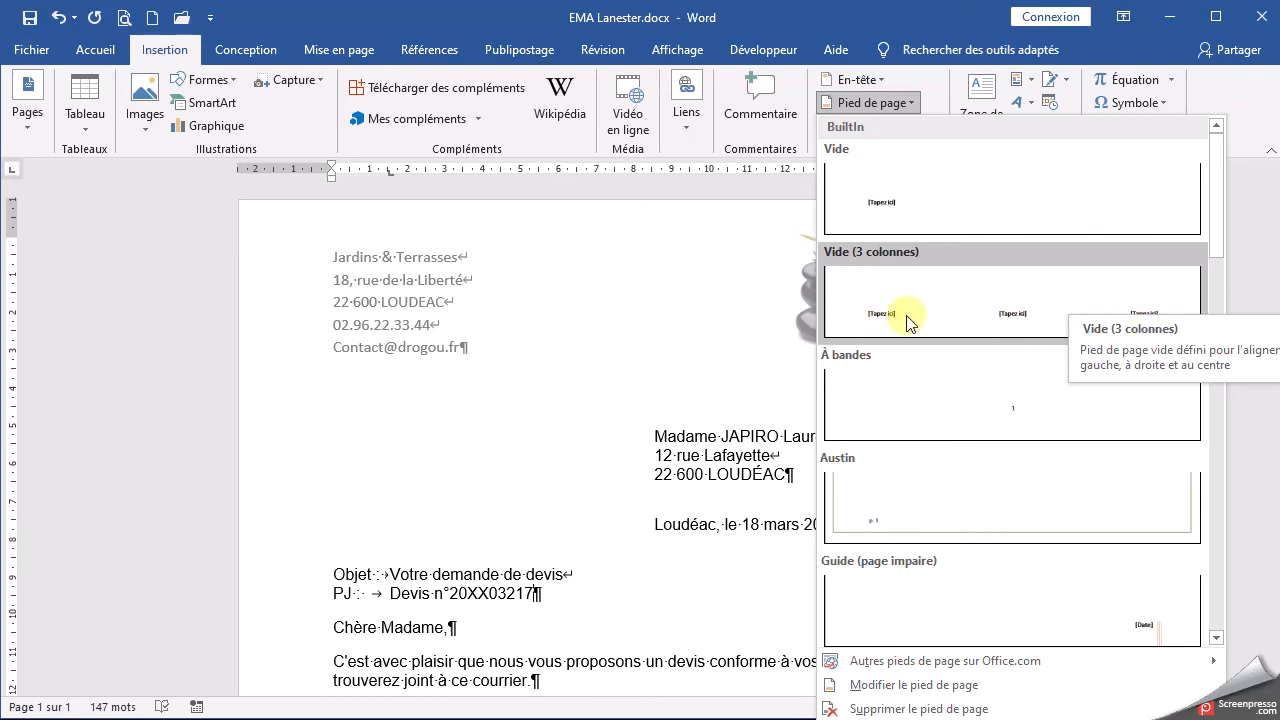
{"action": "left_click", "coordinate": [1038, 302]}
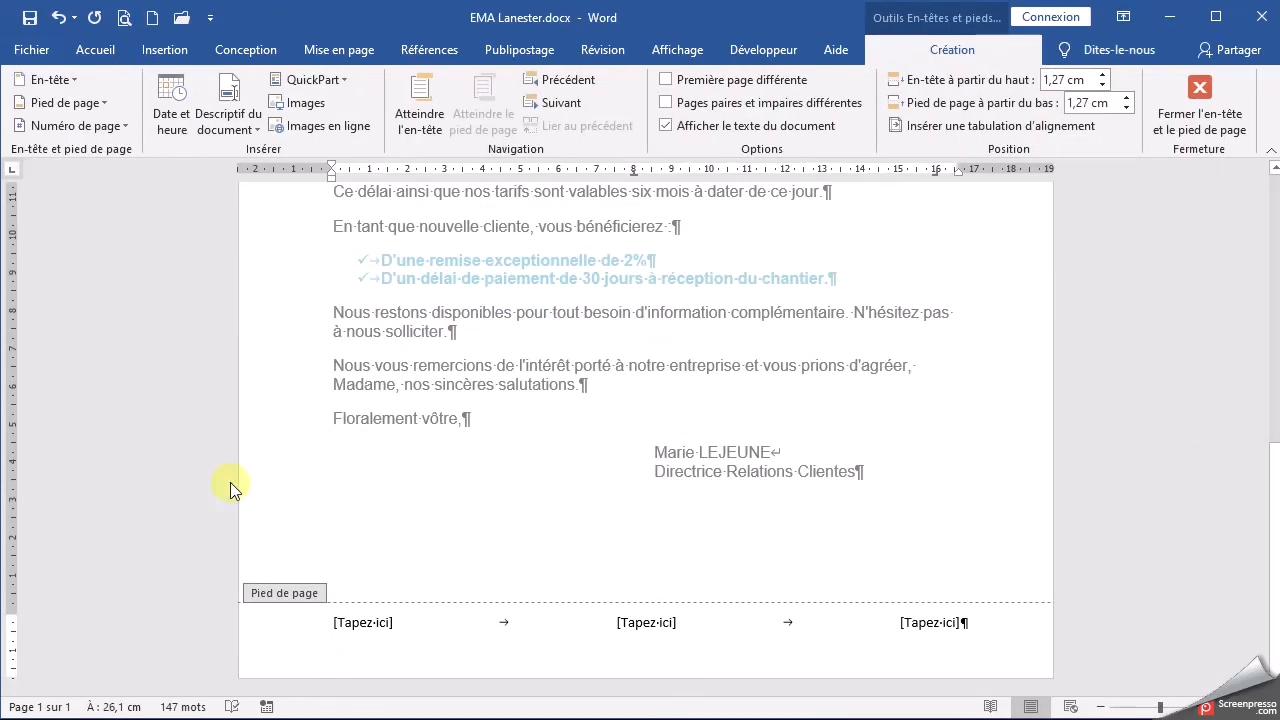
Replace the three footer placeholders with "Siret", "FJ Capital de 7500 €" and "N°TVA" in that order, and leave footer editing
{"action": "left_click", "coordinate": [373, 622]}
{"action": "left_click_drag", "start_coordinate": [373, 622], "coordinate": [322, 626]}
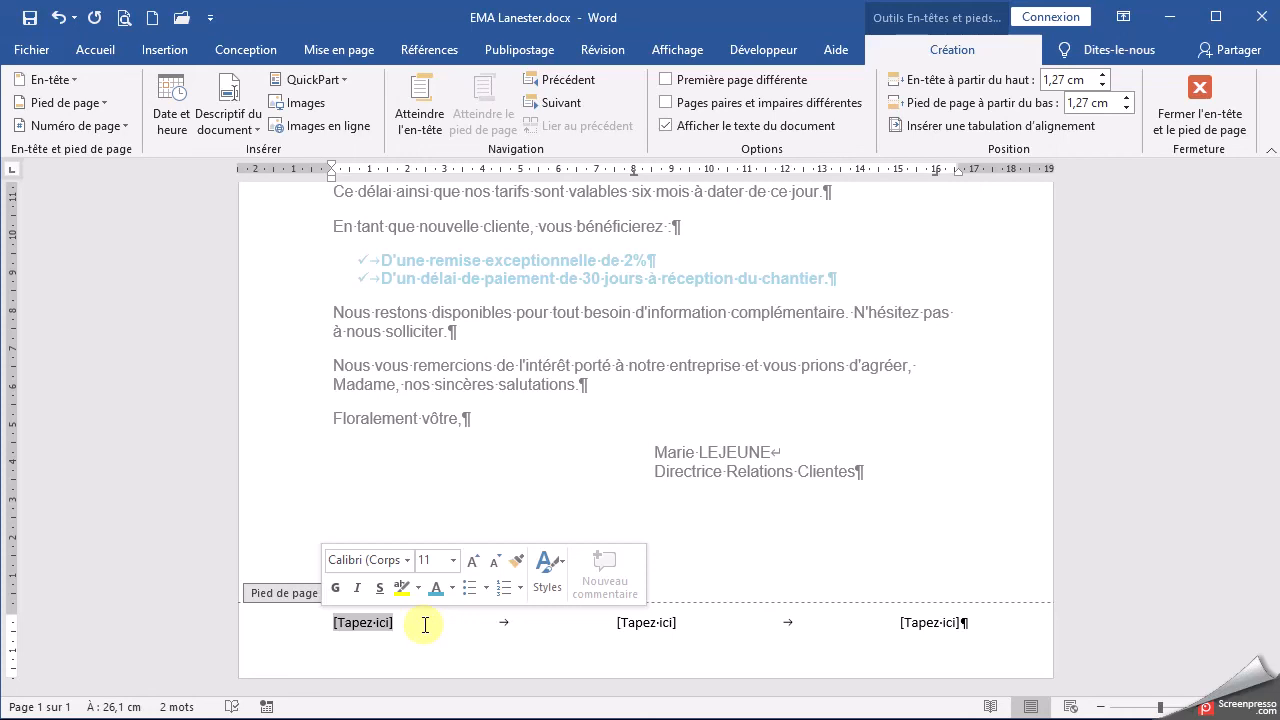
{"action": "type", "text": "Siret"}
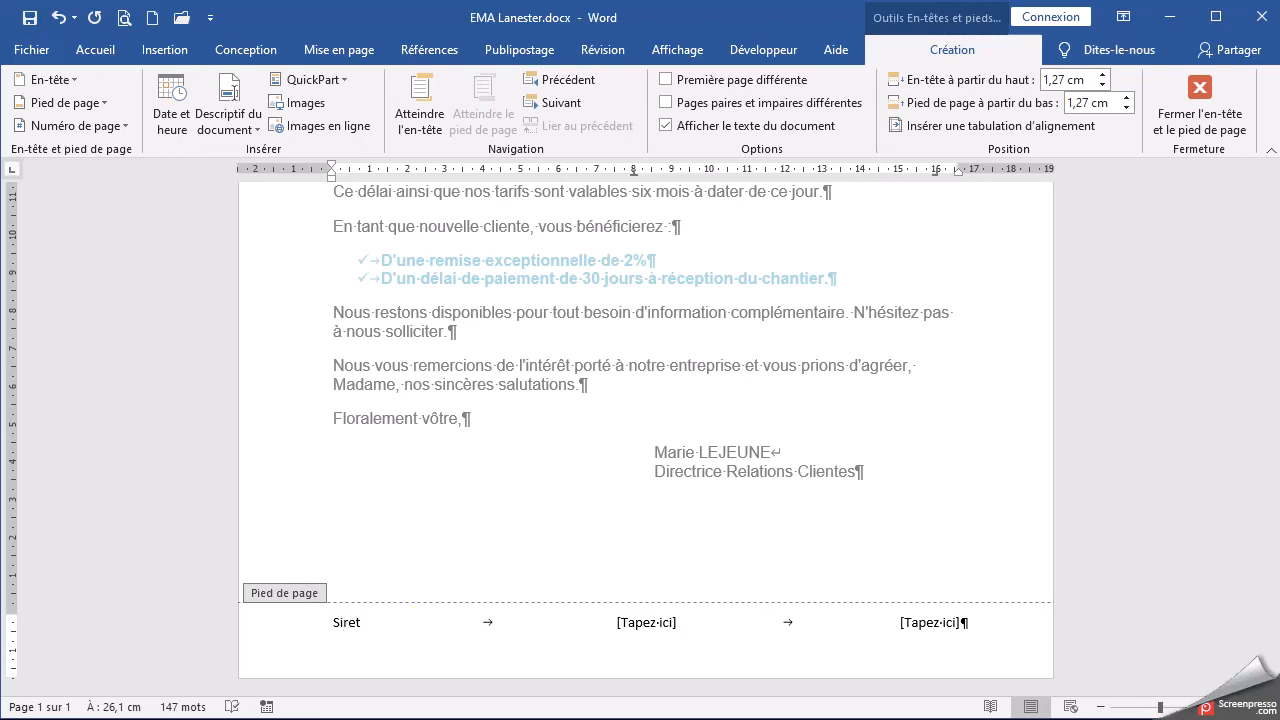
{"action": "left_click", "coordinate": [625, 624]}
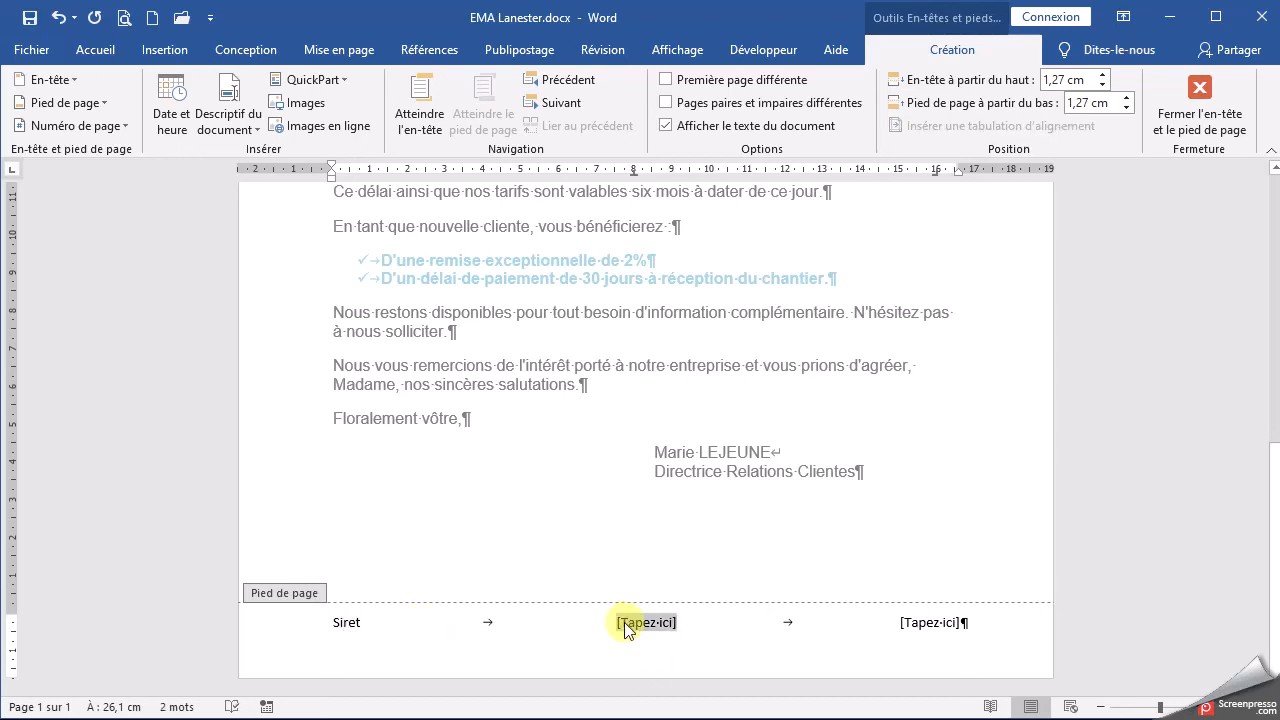
{"action": "type", "text": "FJ-Capi"}
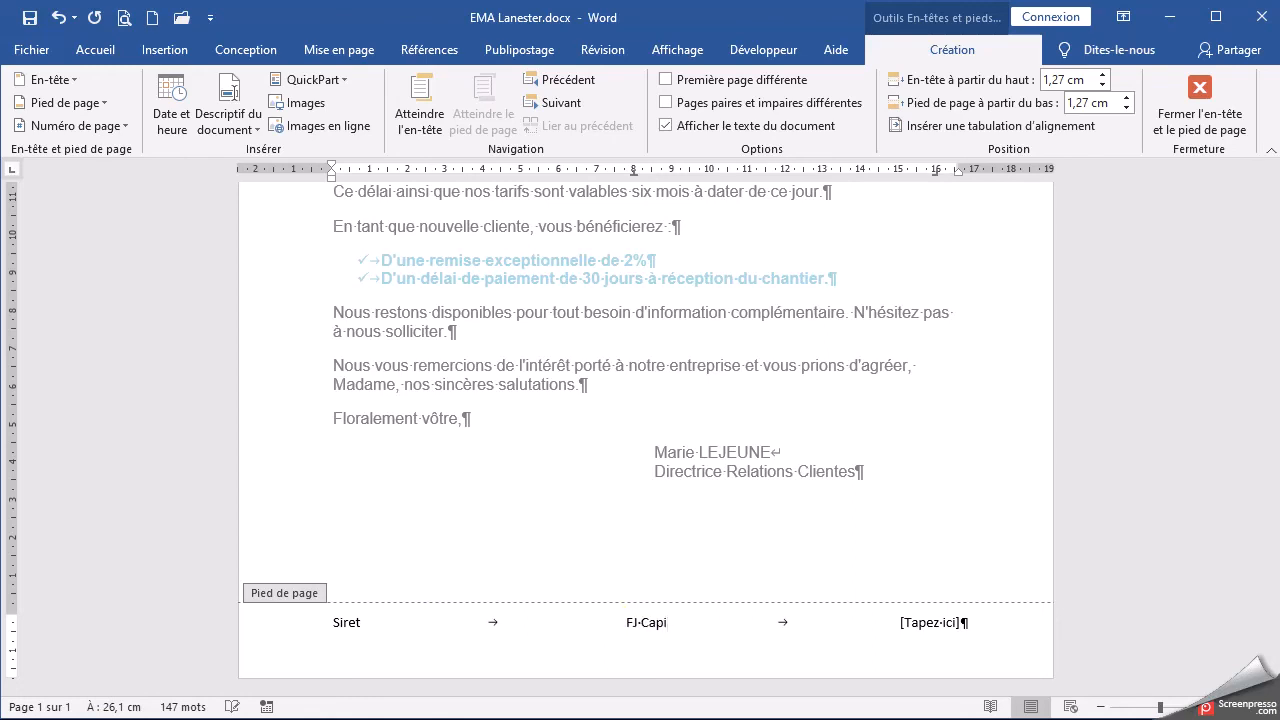
{"action": "type", "text": "tal de 7500"}
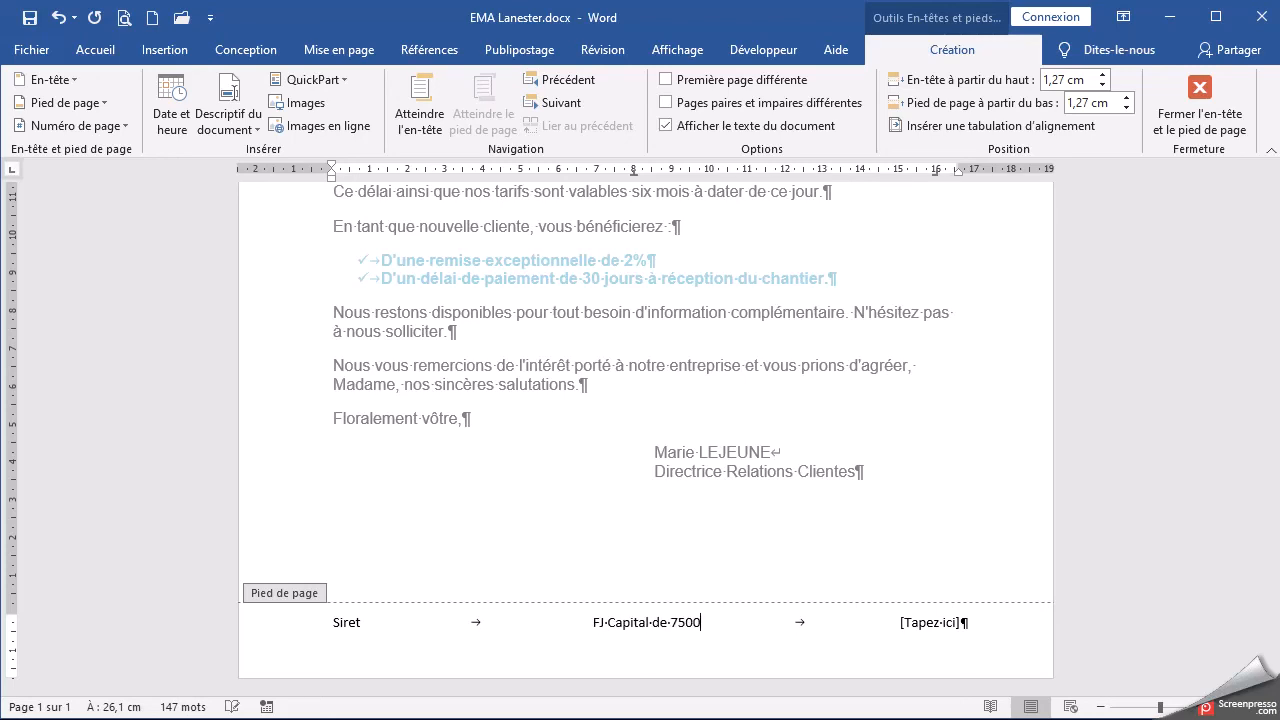
{"action": "type", "text": " €"}
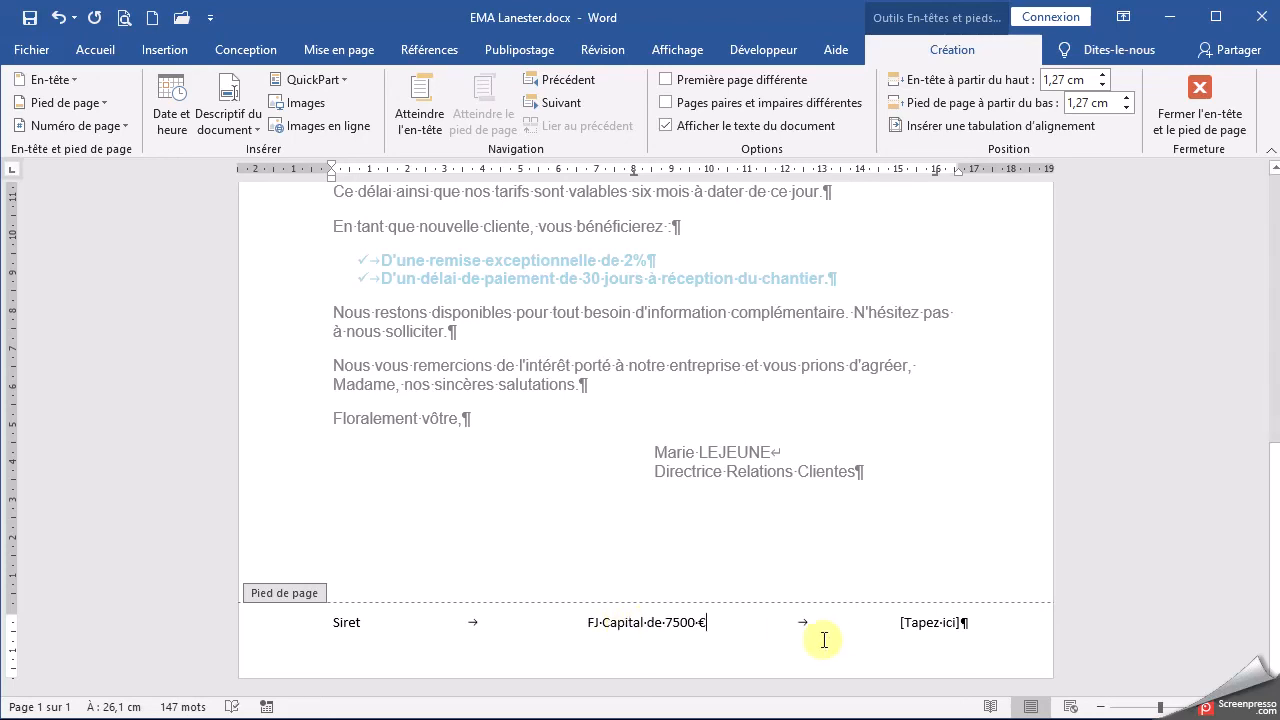
{"action": "left_click", "coordinate": [903, 624]}
{"action": "type", "text": "N°TVA"}
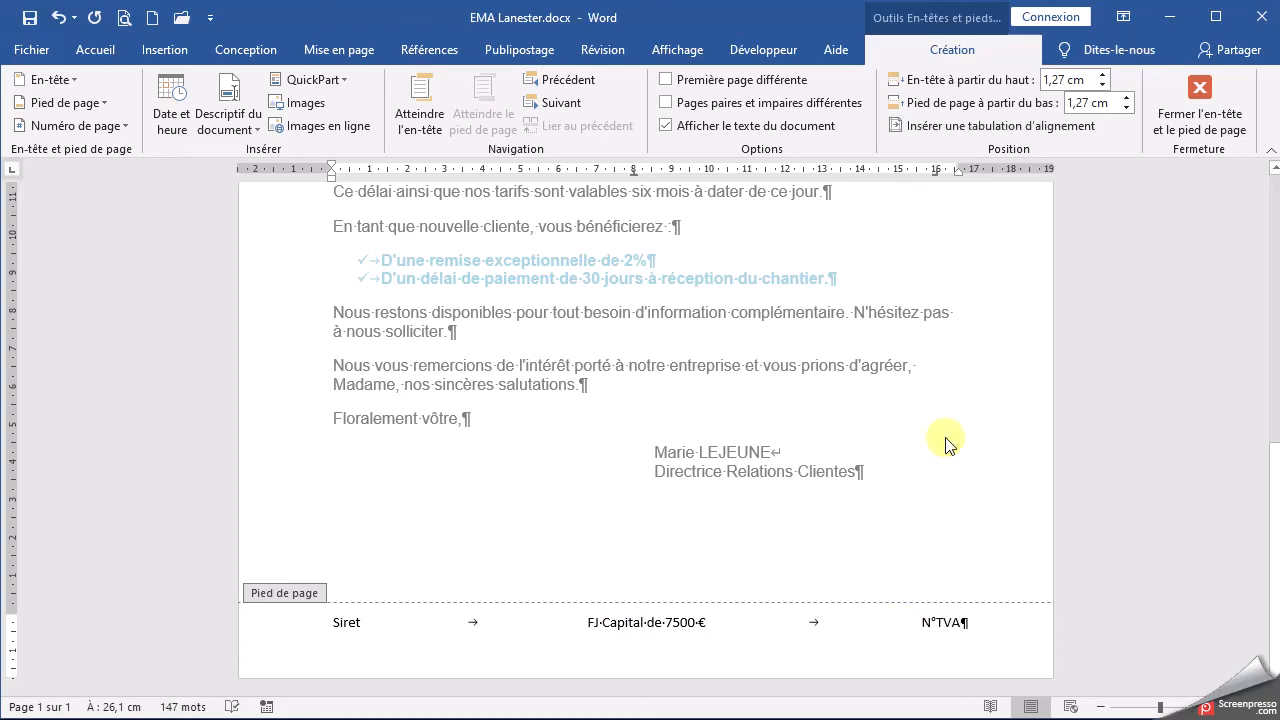
{"action": "left_click", "coordinate": [1199, 115]}
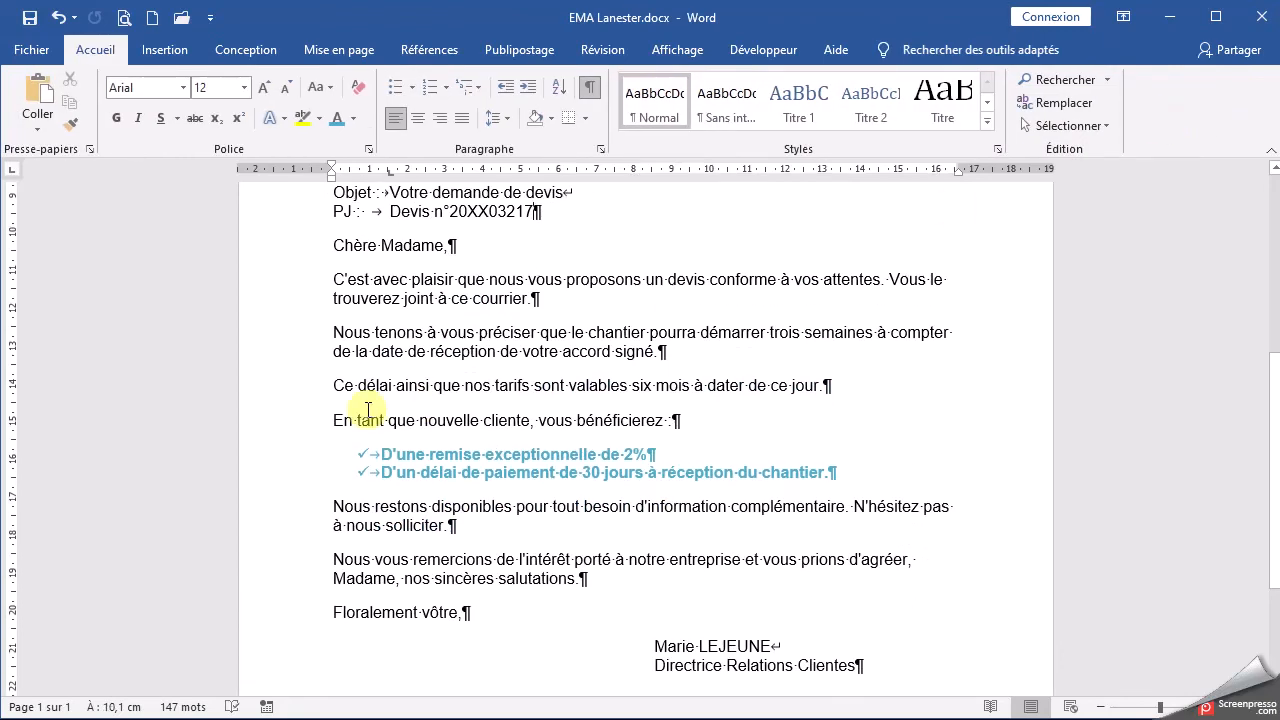
Open the print preview and review the layout of the whole letter
{"action": "left_click", "coordinate": [28, 50]}
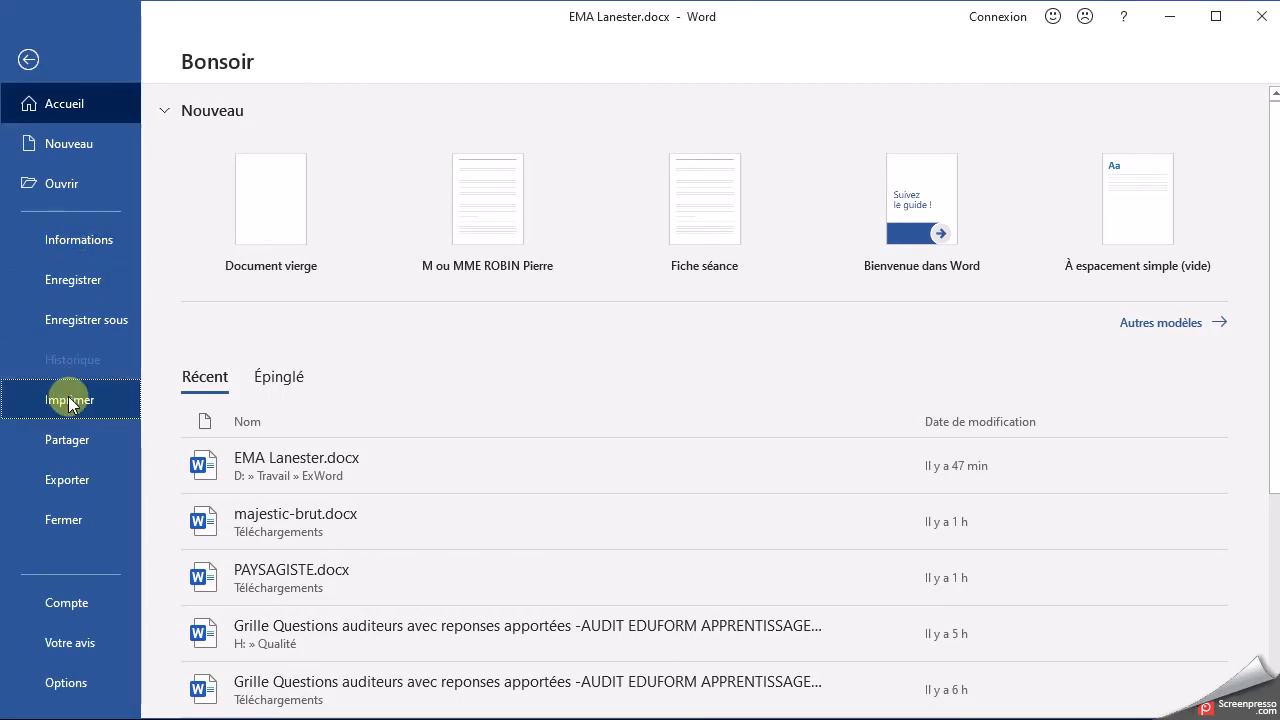
{"action": "left_click", "coordinate": [69, 401]}
{"action": "scroll", "coordinate": [1234, 285], "scroll_direction": "down", "scroll_amount": 2}
{"action": "scroll", "coordinate": [1234, 285], "scroll_direction": "up", "scroll_amount": 2}
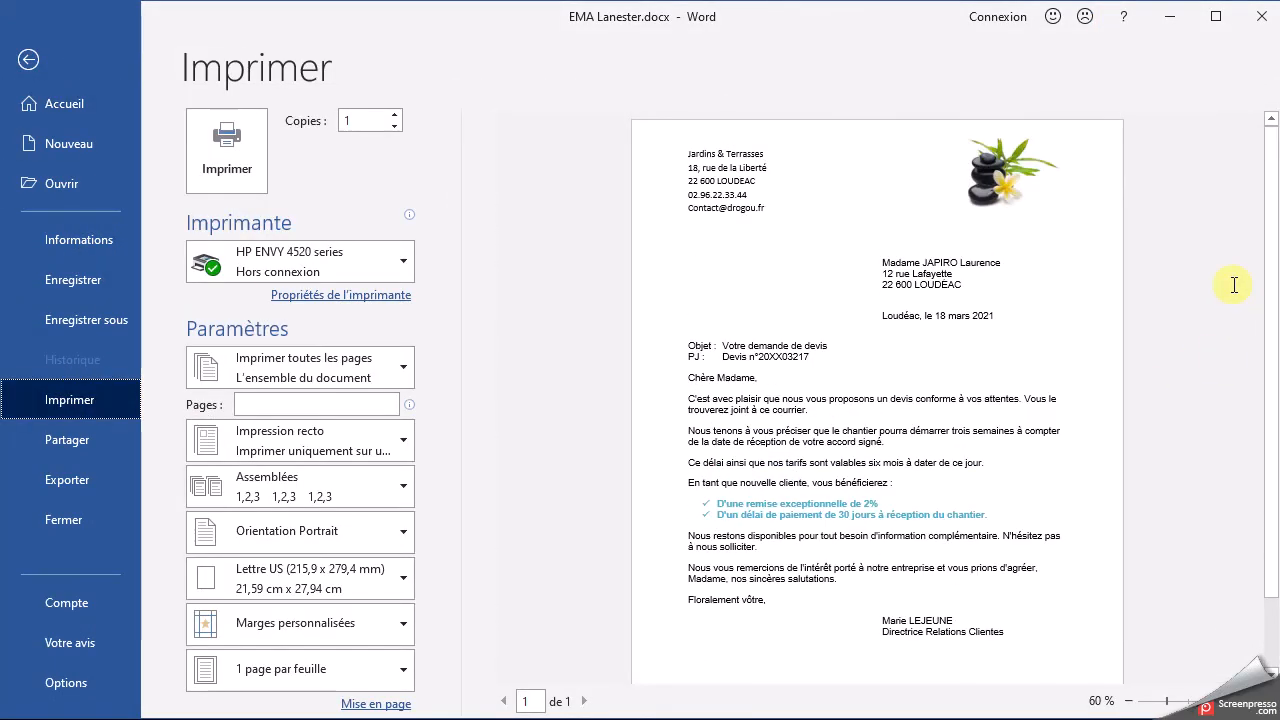